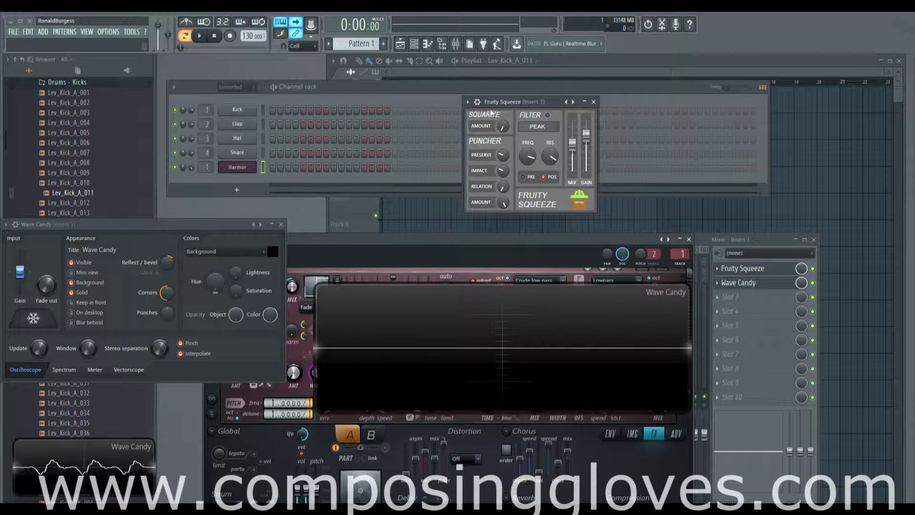
Adjust the Puncher's Preserve and Impact in Fruity Squeeze, and turn on the peak filter with a lower frequency
mouse_move(548, 104)
left_mouse_down()
mouse_move(564, 114)
mouse_move(540, 97)
left_mouse_up()
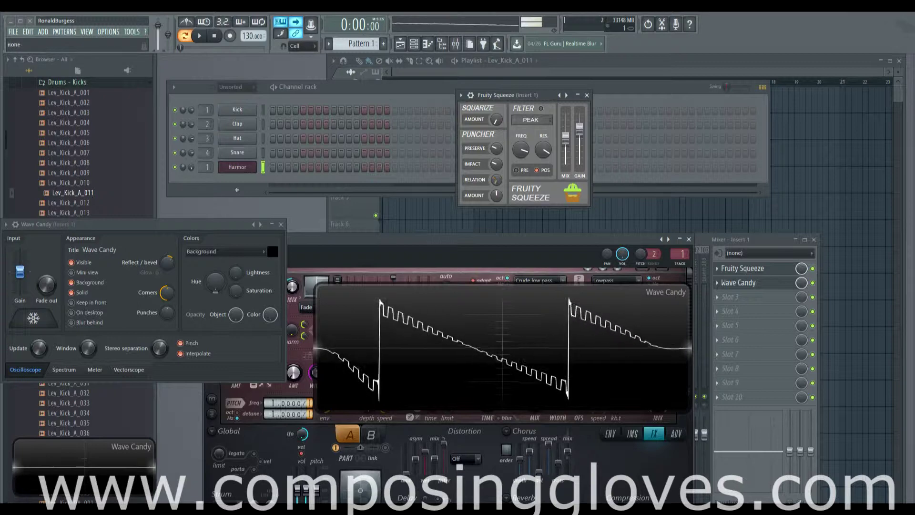
left_click_drag(497, 164, 498, 135)
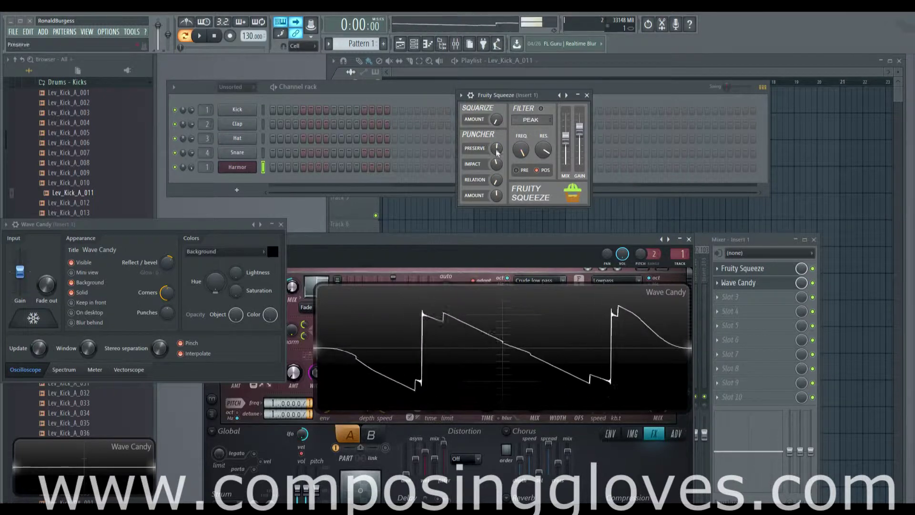
left_click(542, 109)
left_click_drag(520, 150, 496, 179)
left_click_drag(496, 148, 521, 150)
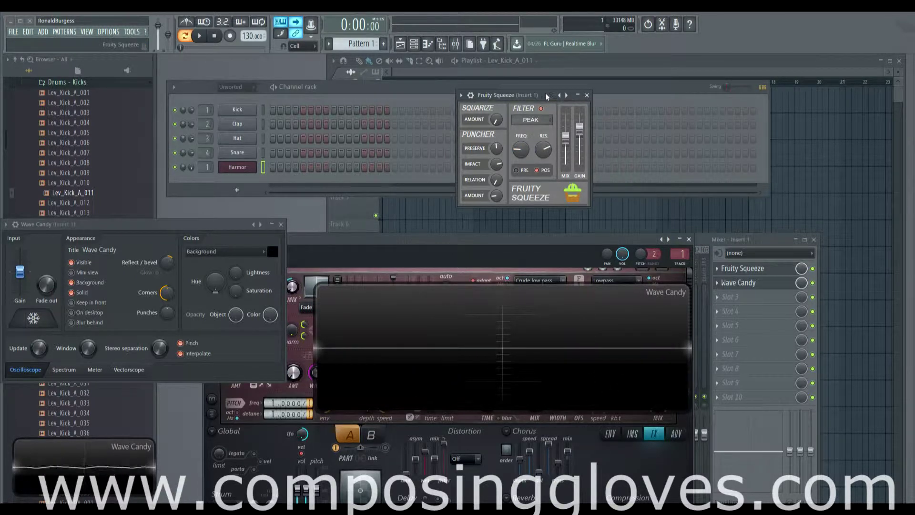
Reposition the Fruity Squeeze window slightly and turn the Puncher's Impact down to its minimum
left_click_drag(543, 93, 547, 85)
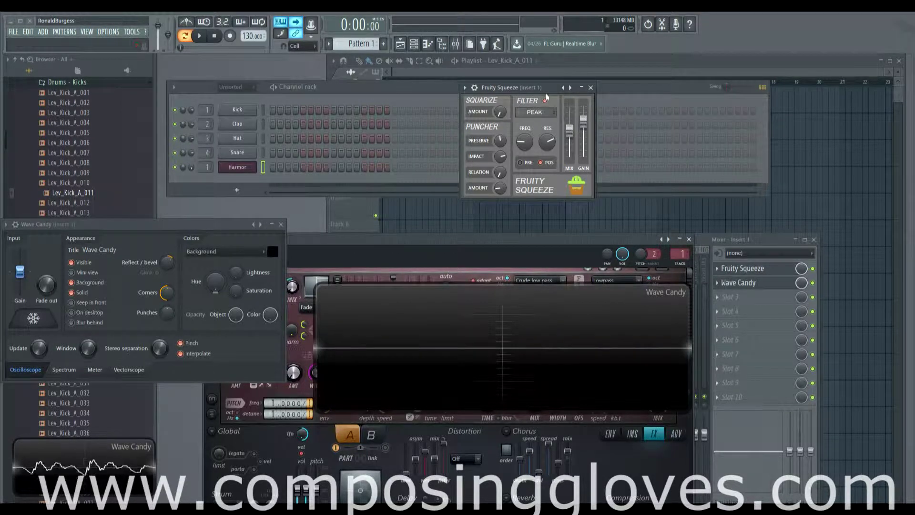
left_click_drag(547, 88, 553, 87)
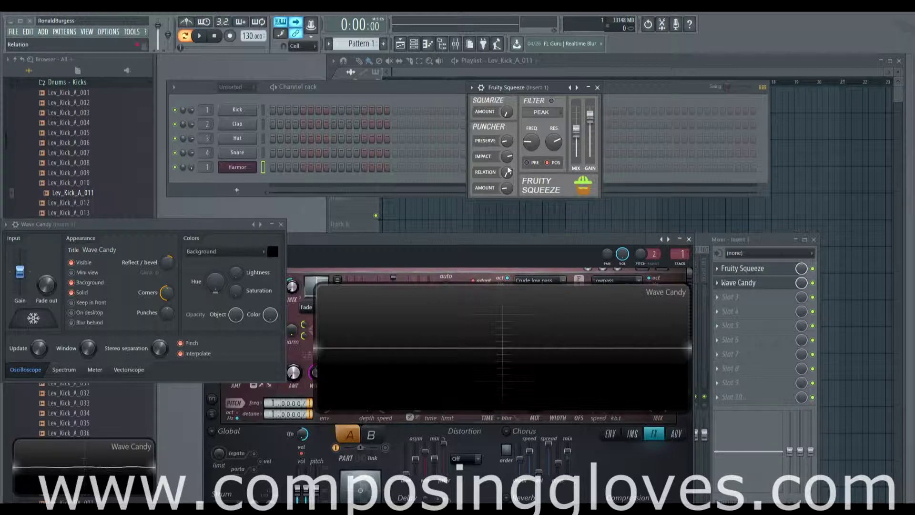
left_click_drag(507, 157, 508, 215)
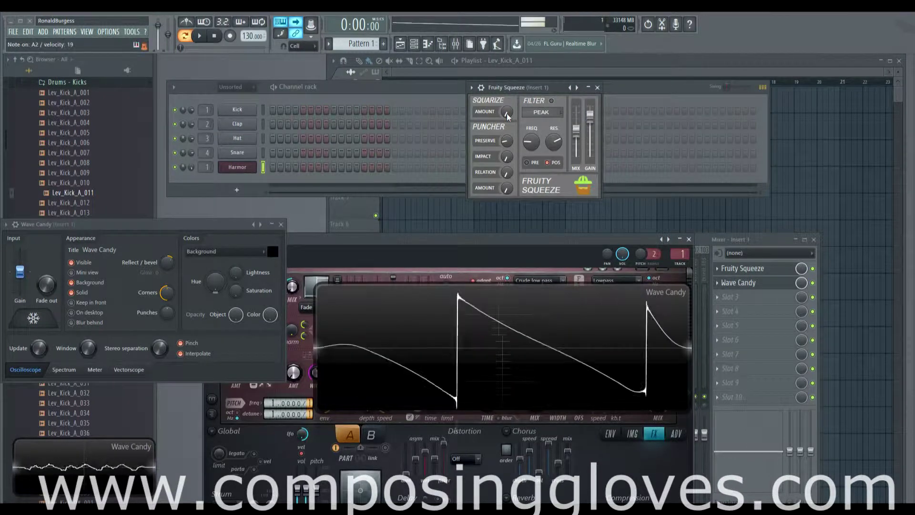
Sweep the Squarize Amount between minimum and maximum to compare its effect on the waveform, and return it to minimum
left_click_drag(507, 115, 507, 93)
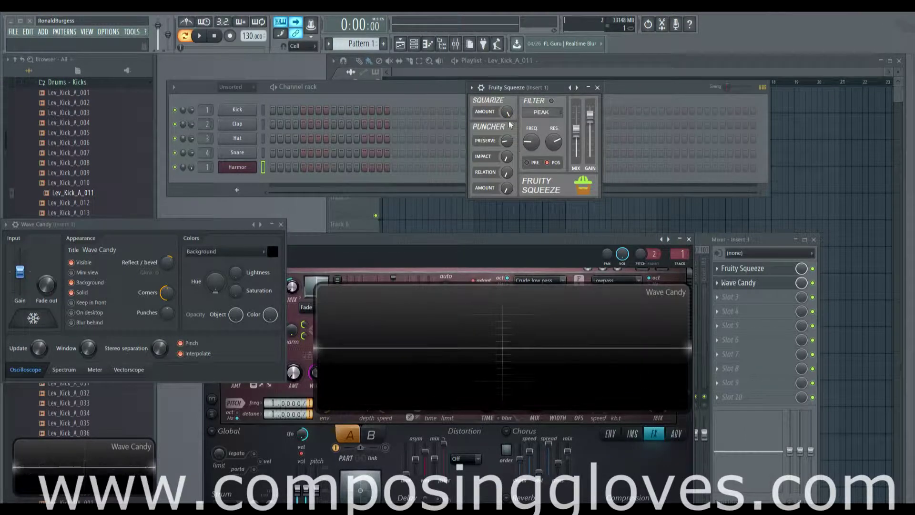
left_click_drag(509, 114, 509, 112)
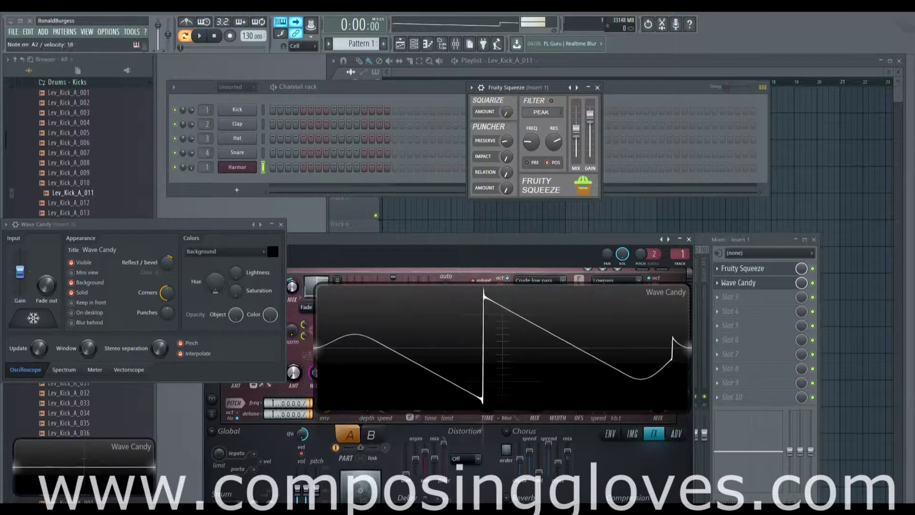
left_click_drag(509, 113, 509, 98)
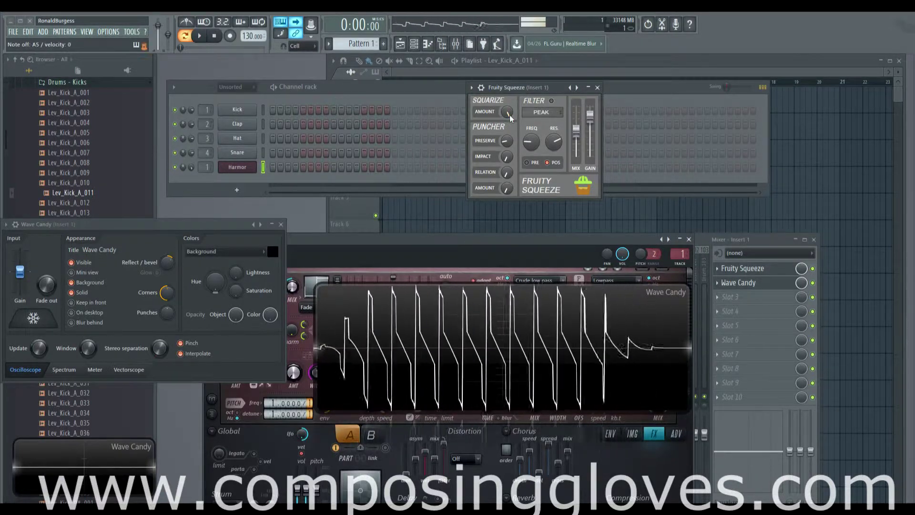
left_click_drag(510, 116, 510, 128)
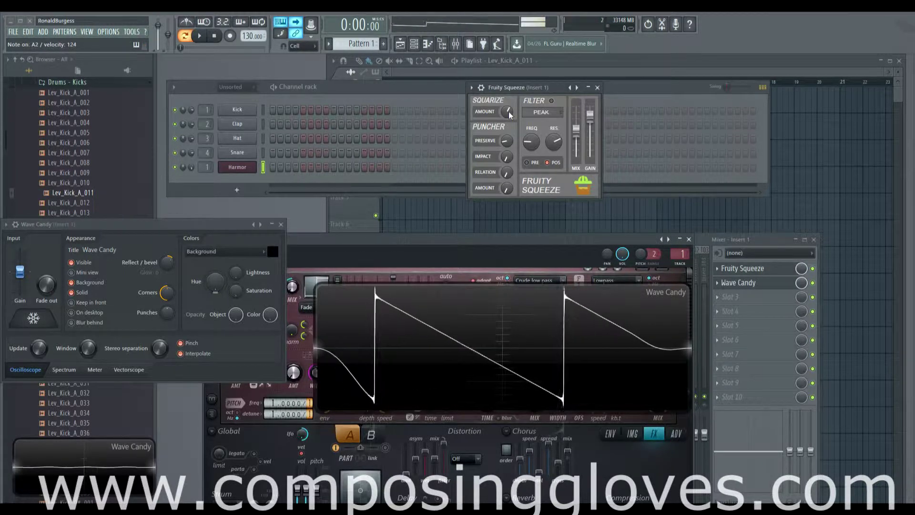
left_click_drag(509, 115, 509, 86)
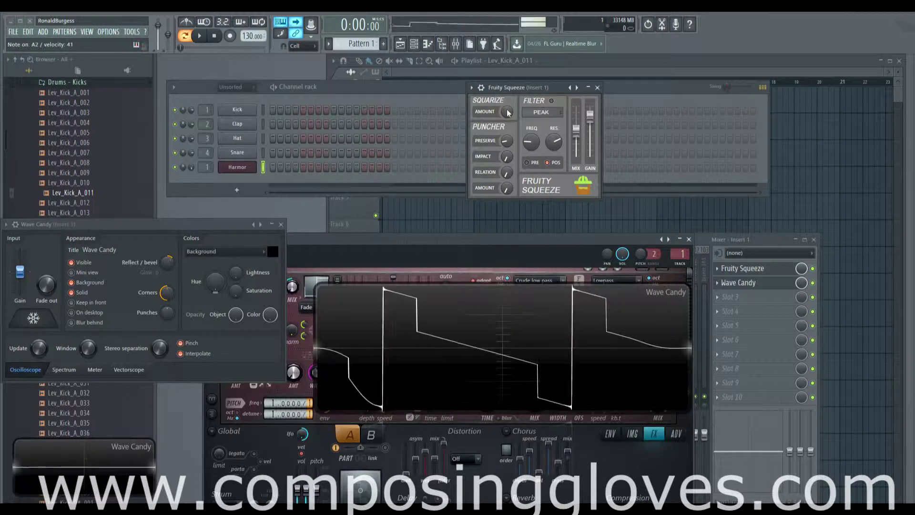
mouse_move(508, 113)
left_mouse_down()
mouse_move(508, 134)
mouse_move(508, 113)
left_mouse_up()
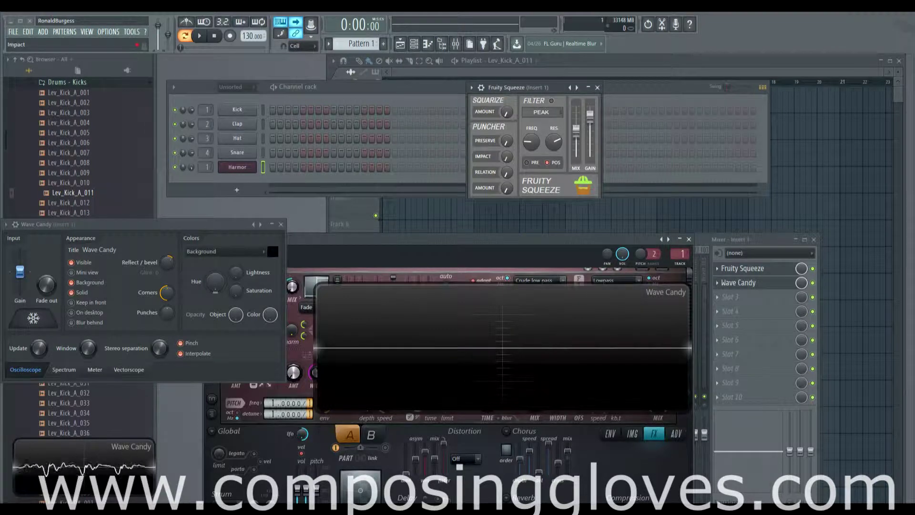
Sweep the Puncher's Impact up and back to minimum, freezing and unfreezing the Wave Candy oscilloscope display along the way
left_click_drag(507, 157, 507, 86)
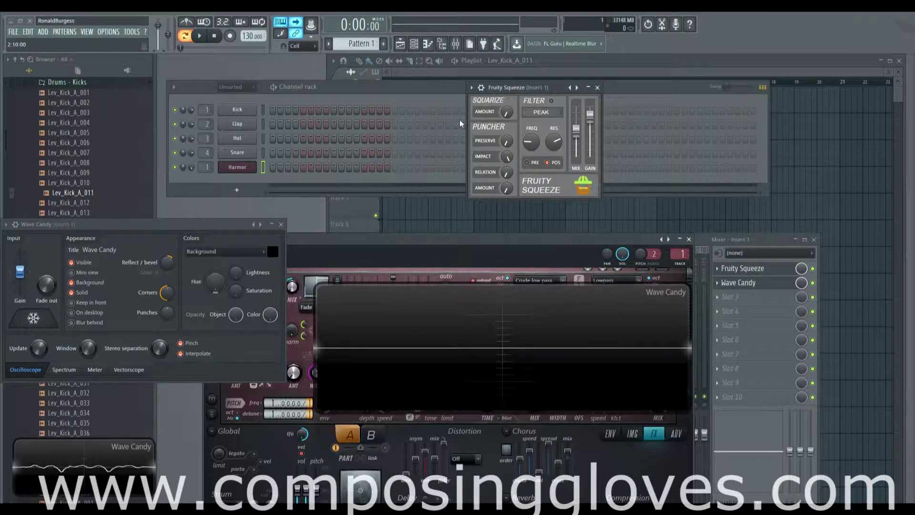
left_click_drag(507, 156, 507, 224)
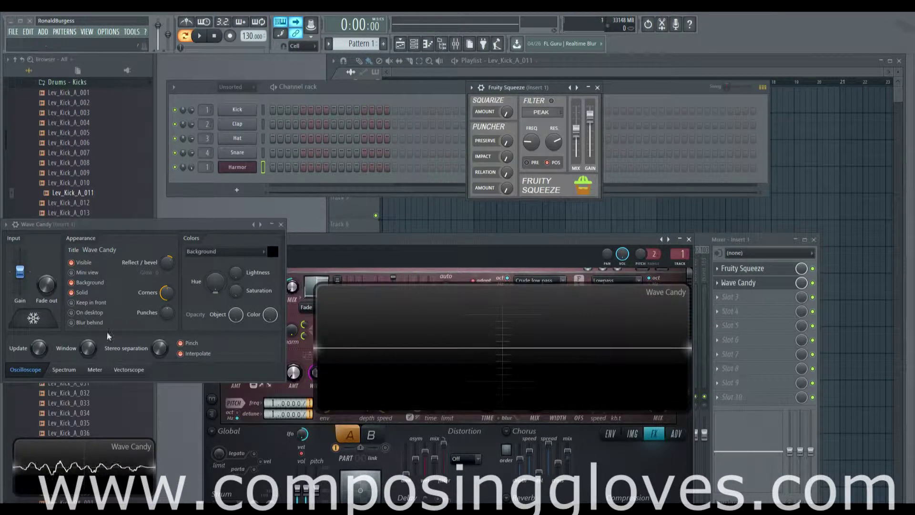
left_click(33, 318)
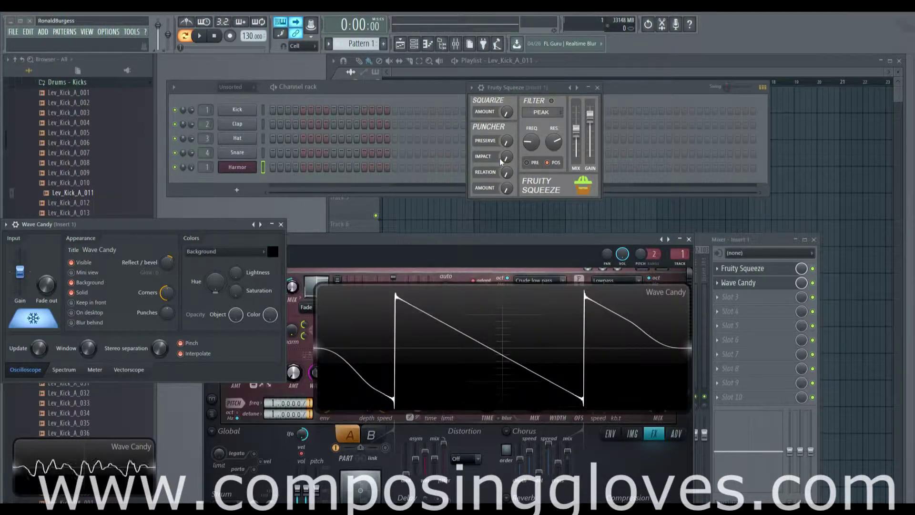
left_click_drag(508, 156, 508, 156)
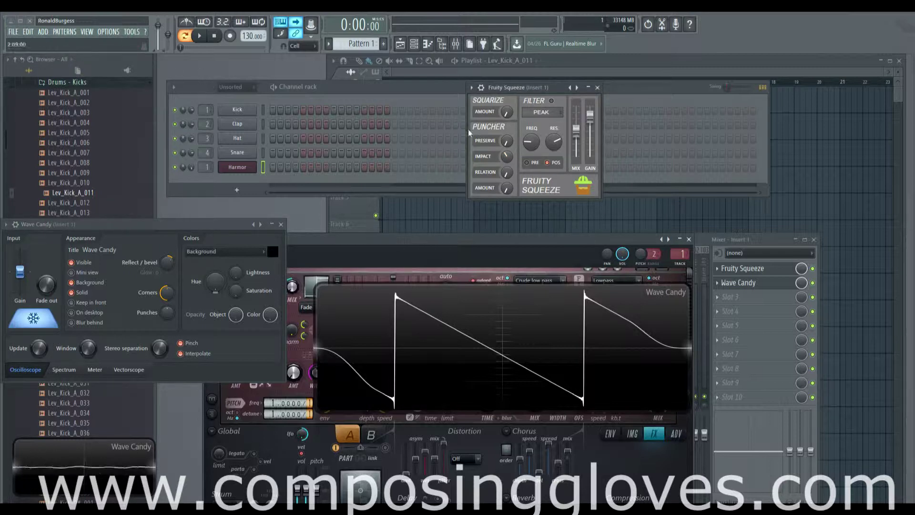
left_click_drag(506, 156, 507, 167)
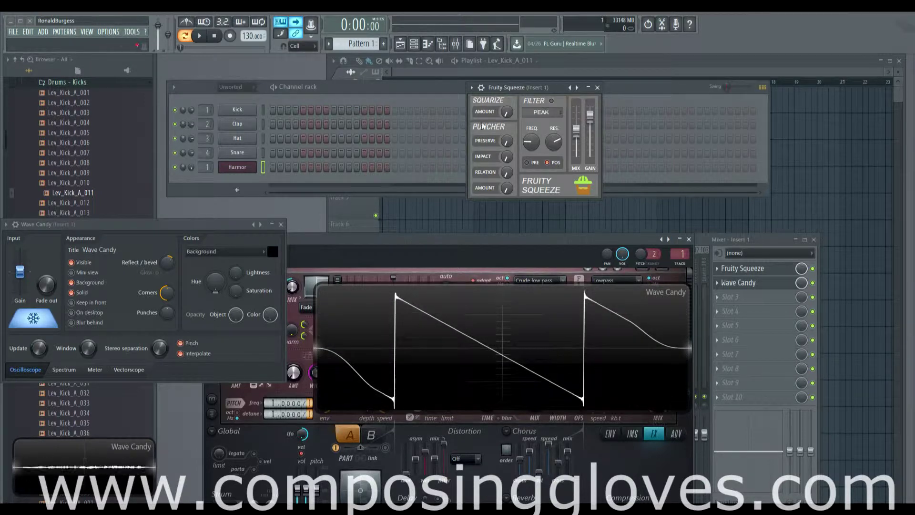
left_click(33, 318)
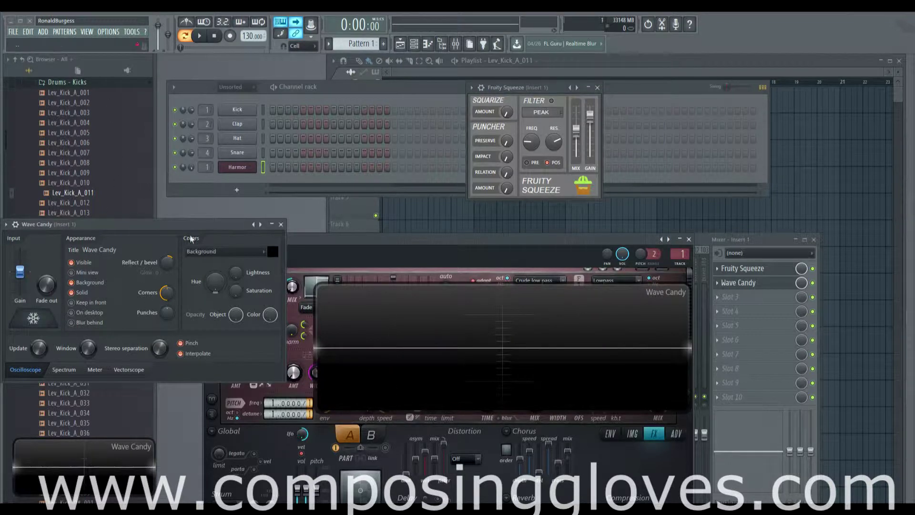
Raise the Puncher's Impact gradually from minimum to about its midpoint
left_click_drag(506, 161, 507, 155)
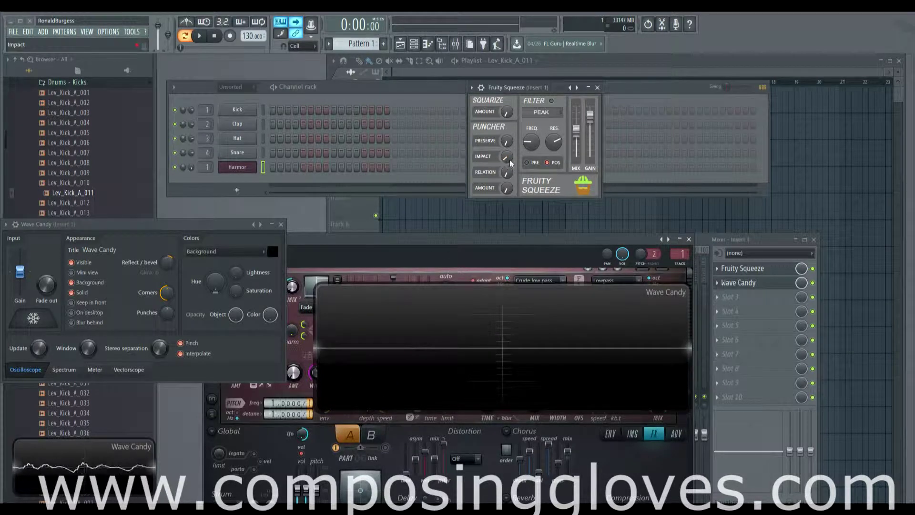
left_click_drag(506, 159, 506, 157)
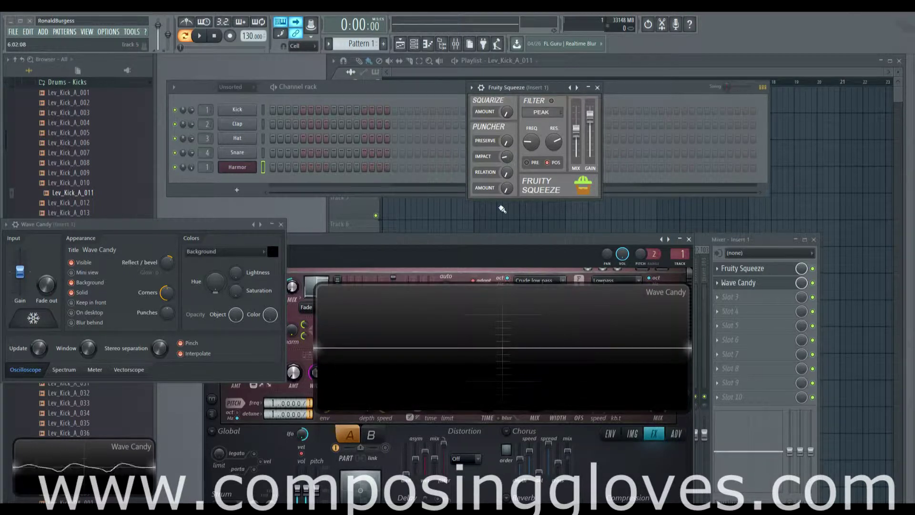
left_click_drag(507, 156, 506, 123)
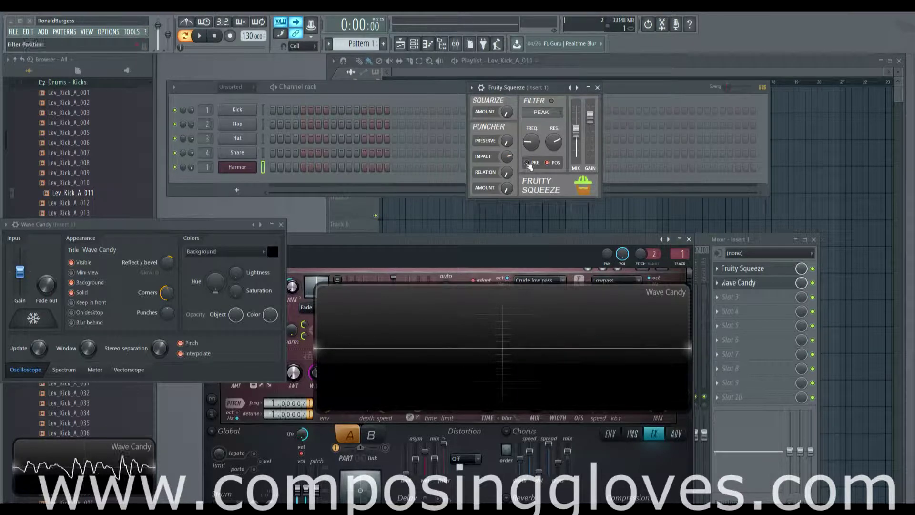
mouse_move(508, 161)
left_mouse_down()
mouse_move(508, 172)
mouse_move(507, 149)
mouse_move(507, 171)
mouse_move(507, 160)
left_mouse_up()
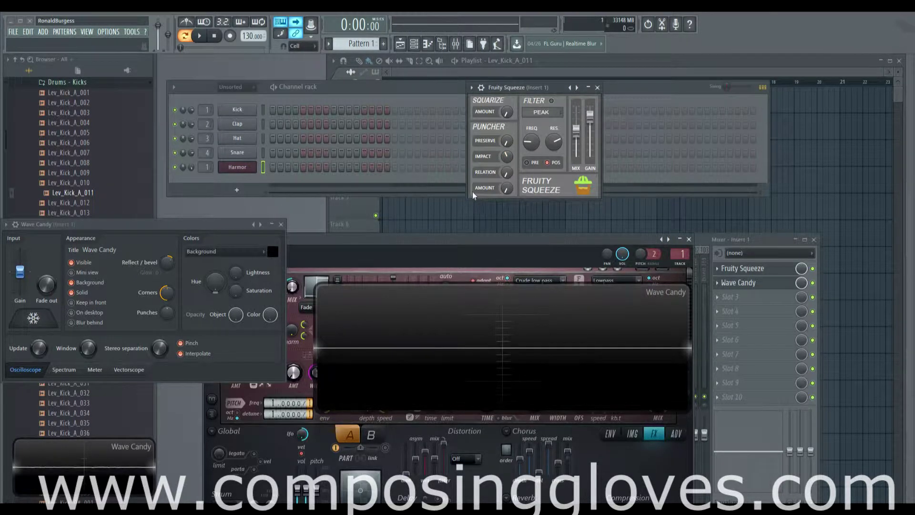
Raise the Puncher's Amount from minimum to about its midpoint
left_click_drag(506, 192, 507, 170)
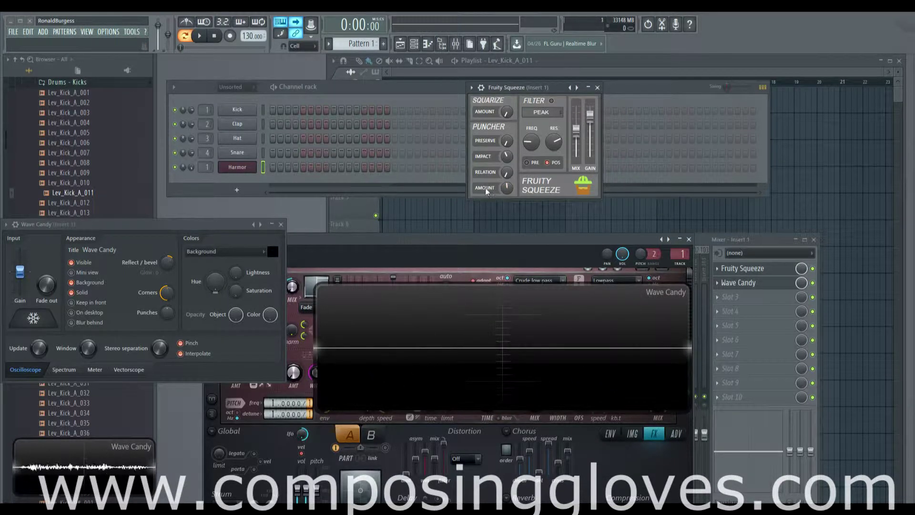
left_click_drag(505, 187, 504, 180)
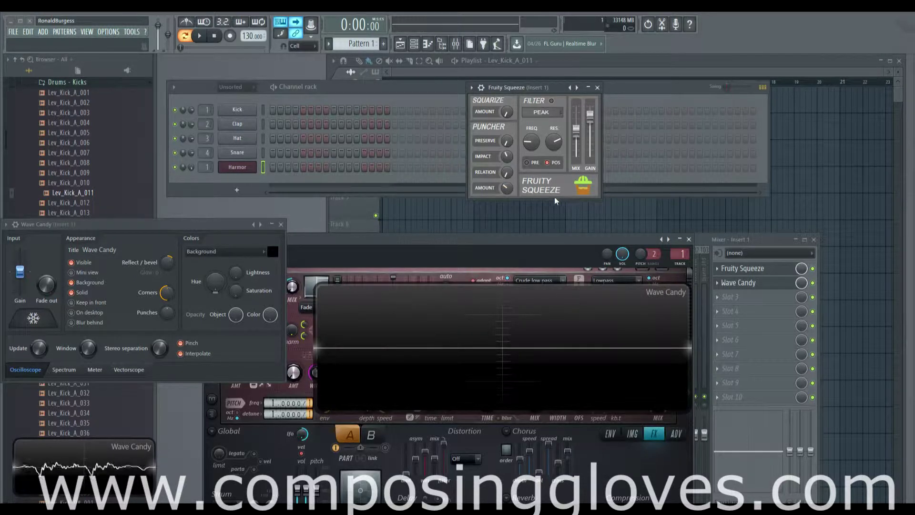
left_click_drag(506, 189, 510, 182)
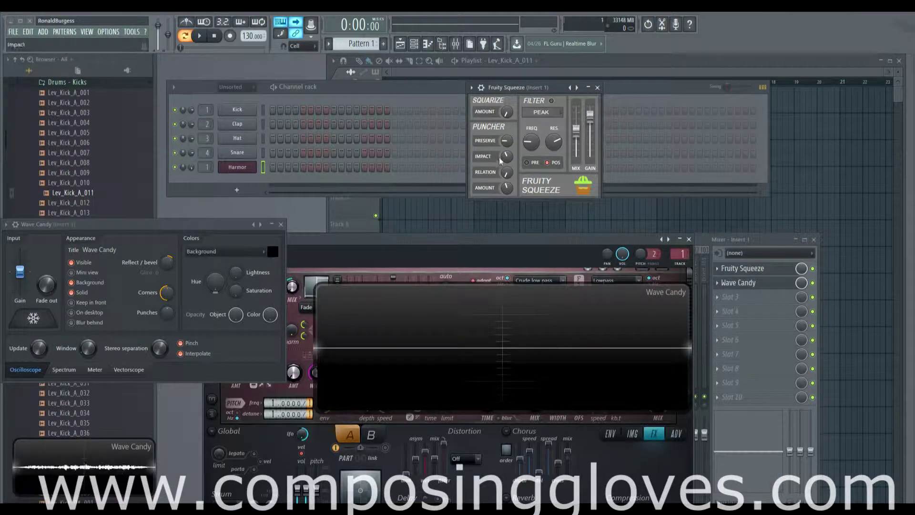
Raise the Puncher's Preserve to its maximum and readjust its Impact
left_click_drag(507, 141, 507, 133)
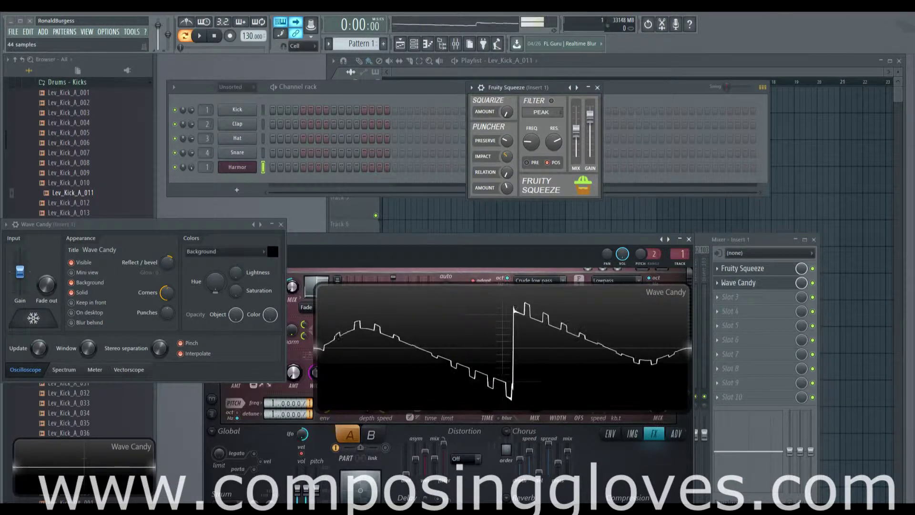
scroll(506, 145, "up", 5)
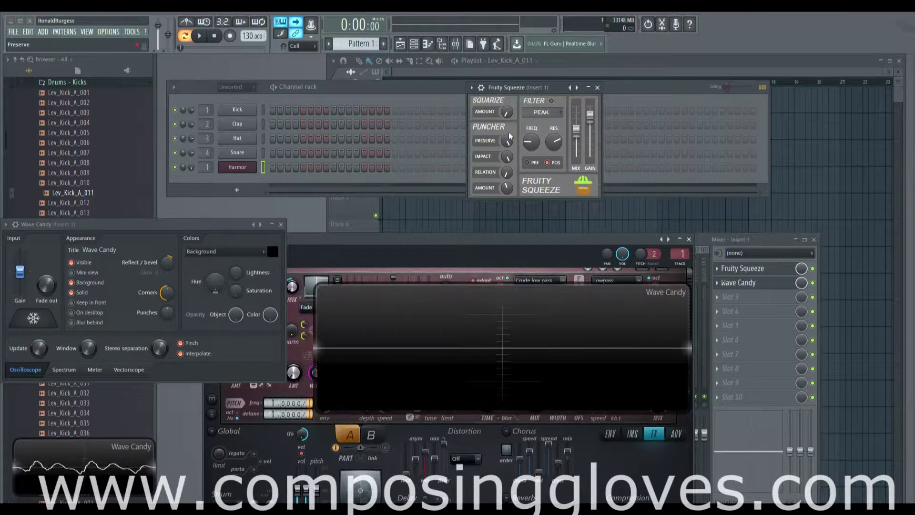
left_click(508, 158)
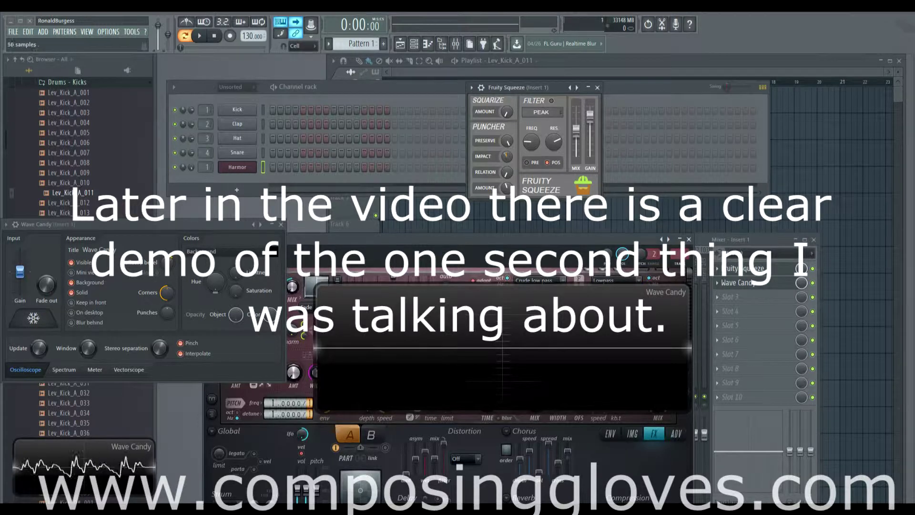
left_click_drag(507, 157, 507, 156)
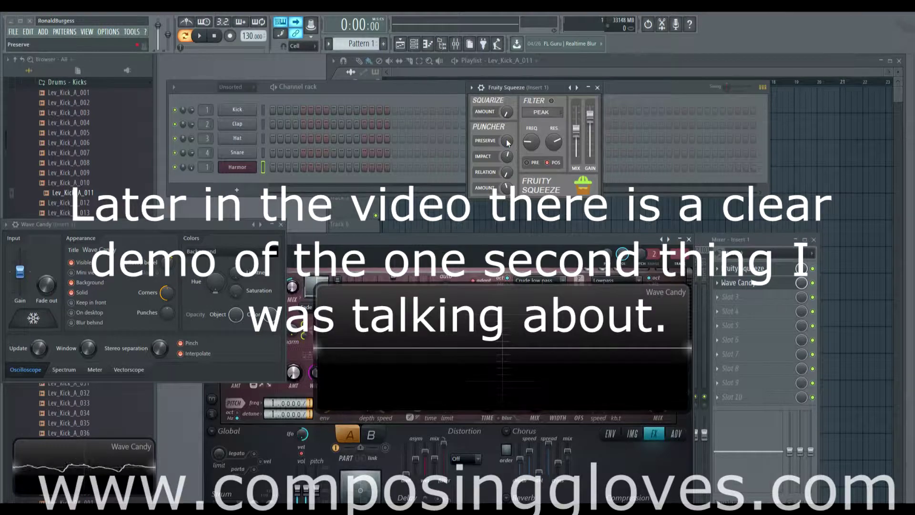
Turn on the peak filter and adjust its frequency, and raise the Puncher's Amount while reducing Preserve to about a quarter
left_click(552, 101)
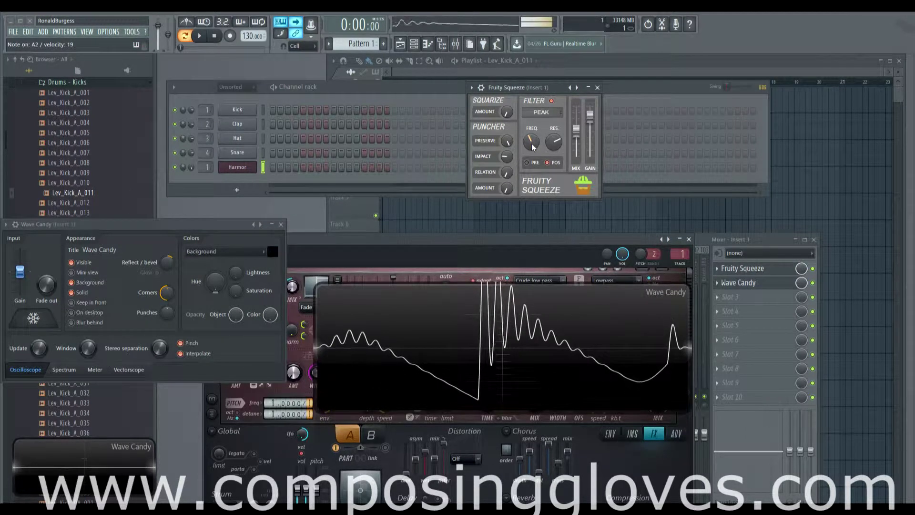
left_click_drag(532, 145, 510, 131)
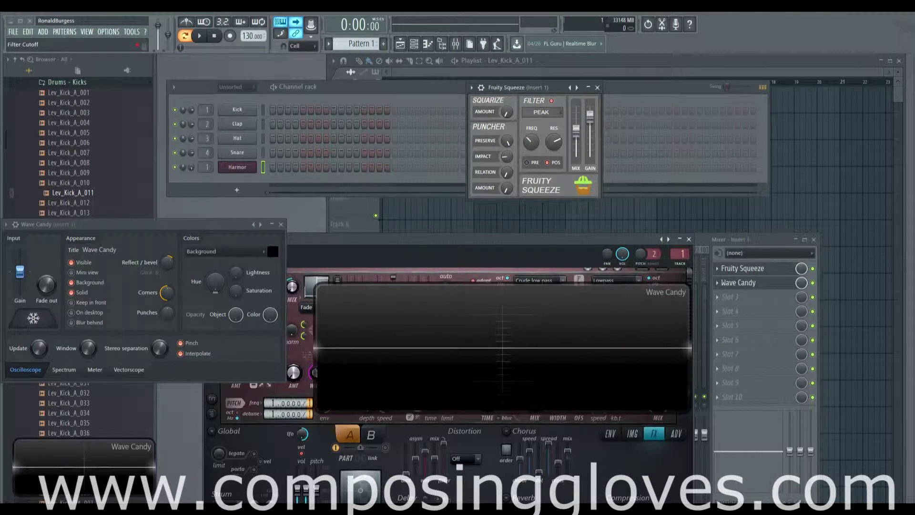
left_click_drag(507, 190, 507, 172)
left_click_drag(507, 141, 507, 175)
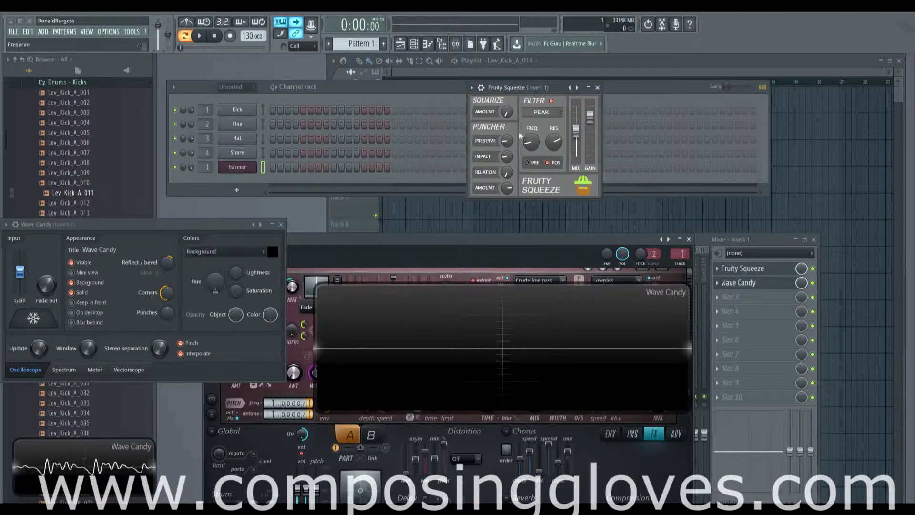
Turn off the filter and set the Puncher's Relation to impact = preserve x 2
left_click(552, 101)
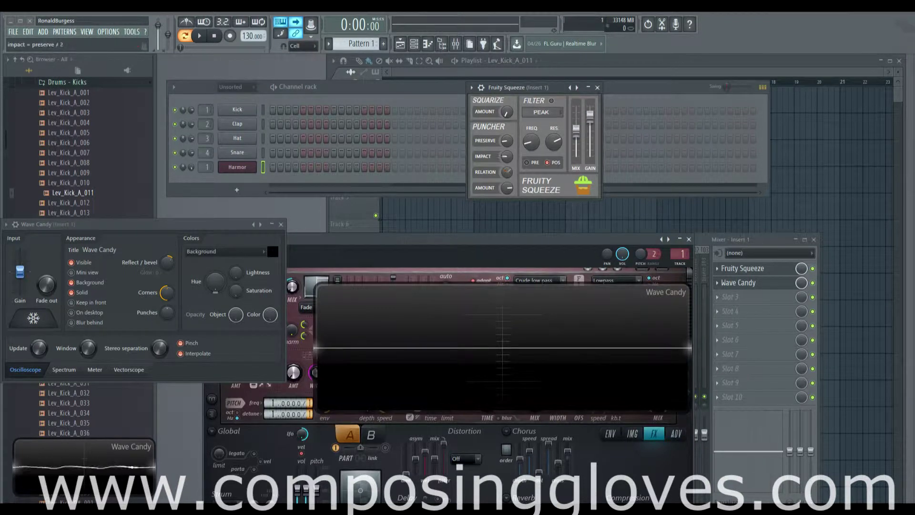
mouse_move(509, 172)
left_mouse_down()
mouse_move(508, 190)
mouse_move(508, 155)
mouse_move(507, 177)
left_mouse_up()
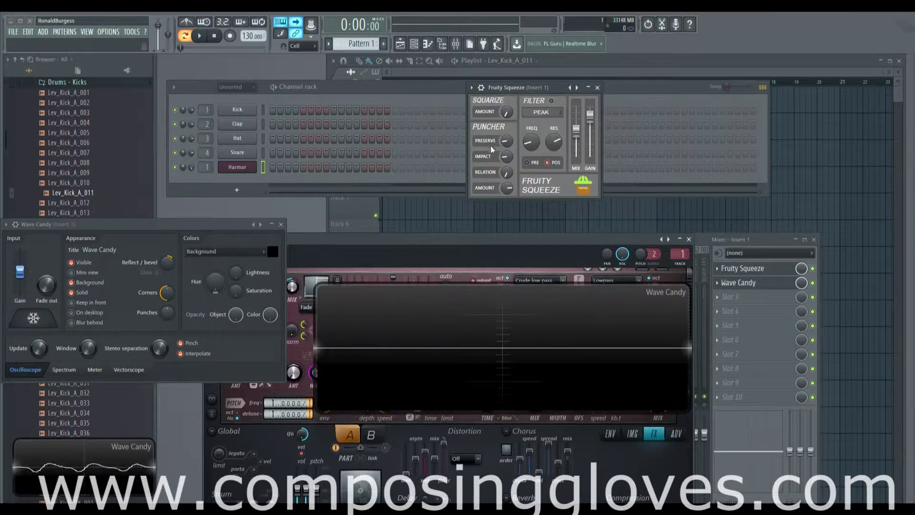
left_click_drag(508, 164, 507, 174)
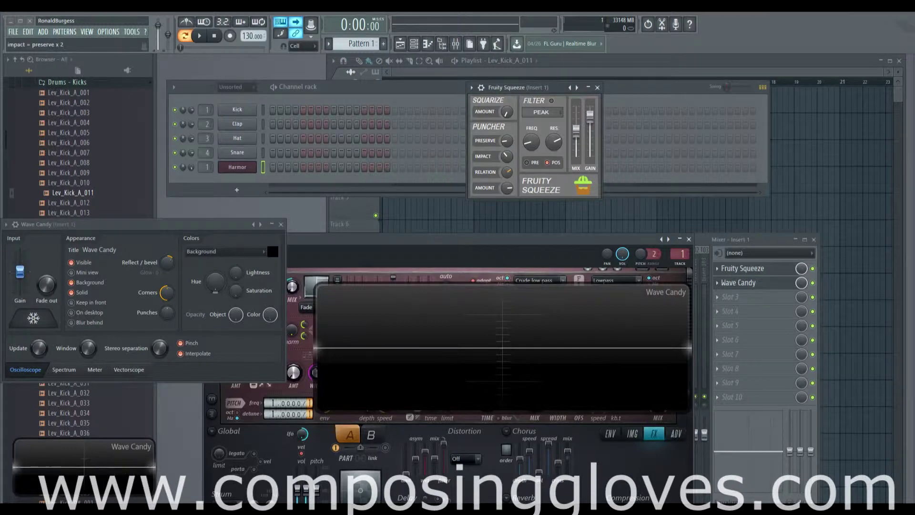
Reduce the Puncher's Relation to its minimum and readjust its Preserve and Impact
left_click_drag(507, 174, 507, 171)
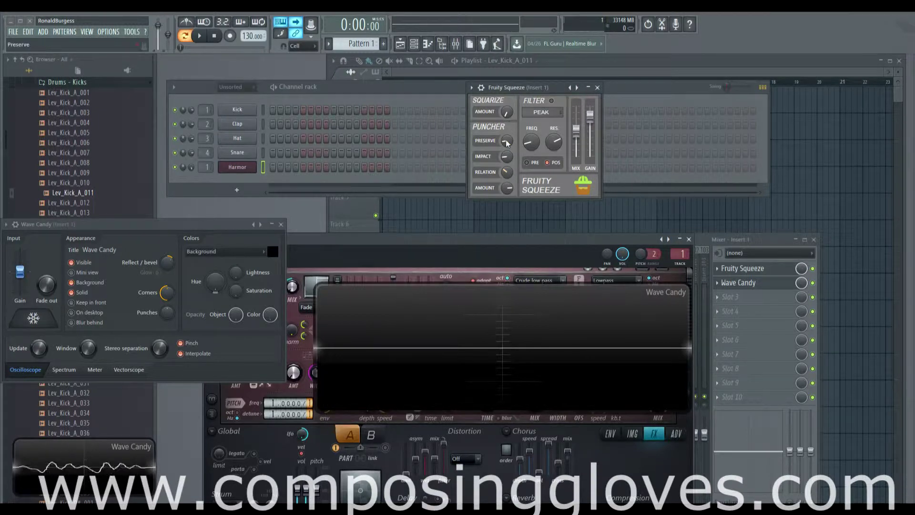
mouse_move(508, 172)
left_mouse_down()
mouse_move(508, 135)
mouse_move(509, 151)
mouse_move(500, 136)
mouse_move(510, 181)
left_mouse_up()
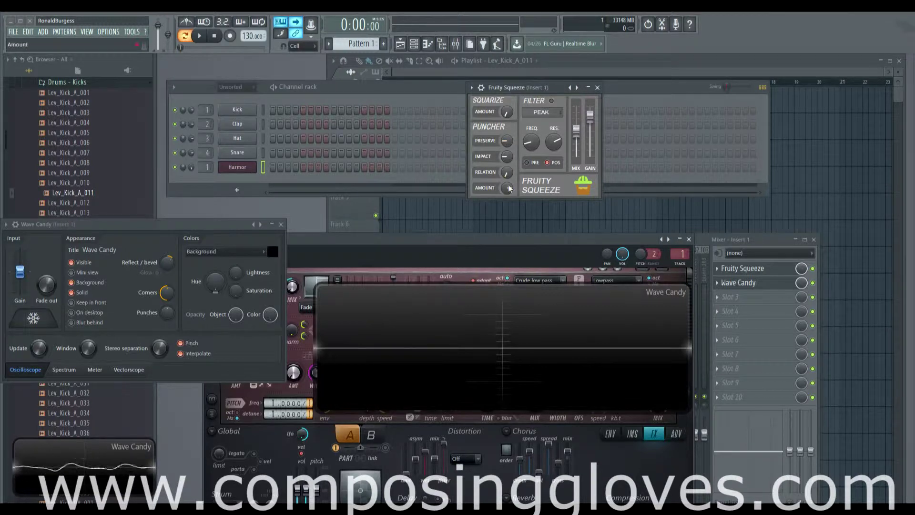
left_click_drag(505, 158, 508, 159)
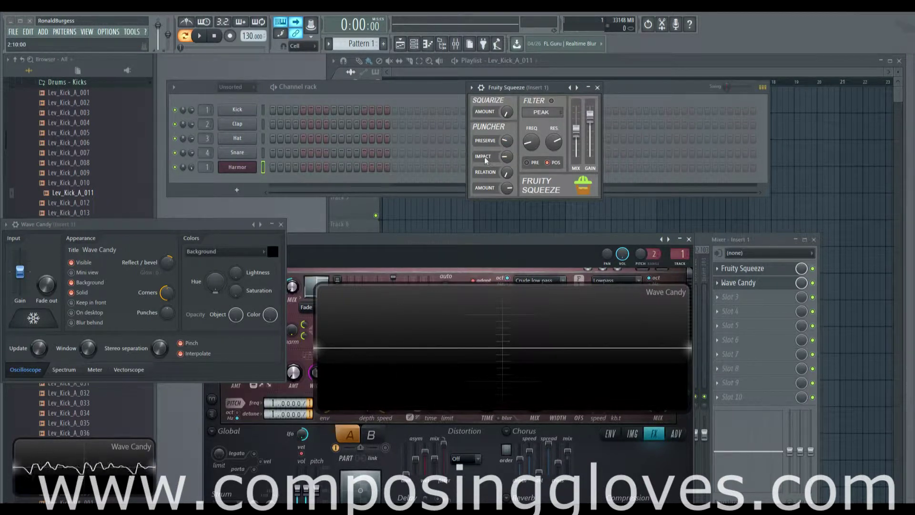
Turn on Fruity Squeeze's filter, change its type to low pass and place it before the processing with Pre
left_click(552, 101)
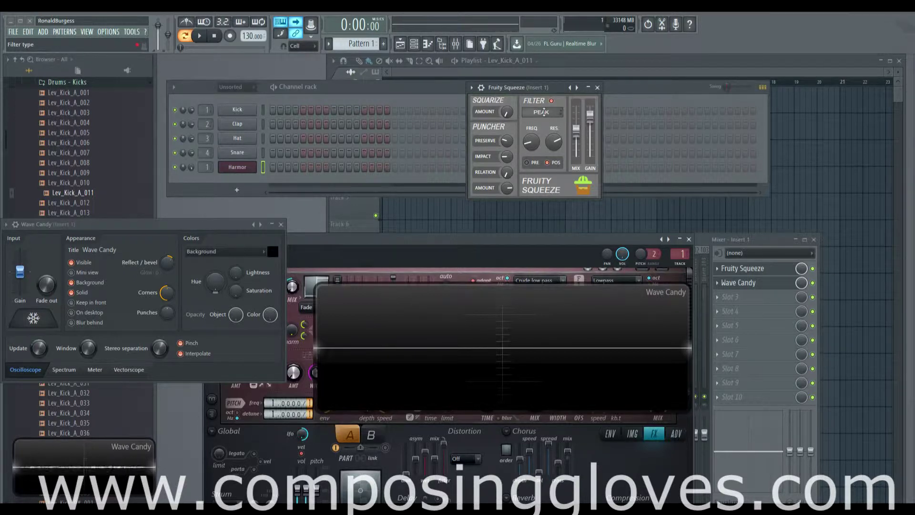
right_click(544, 112)
left_click(544, 112)
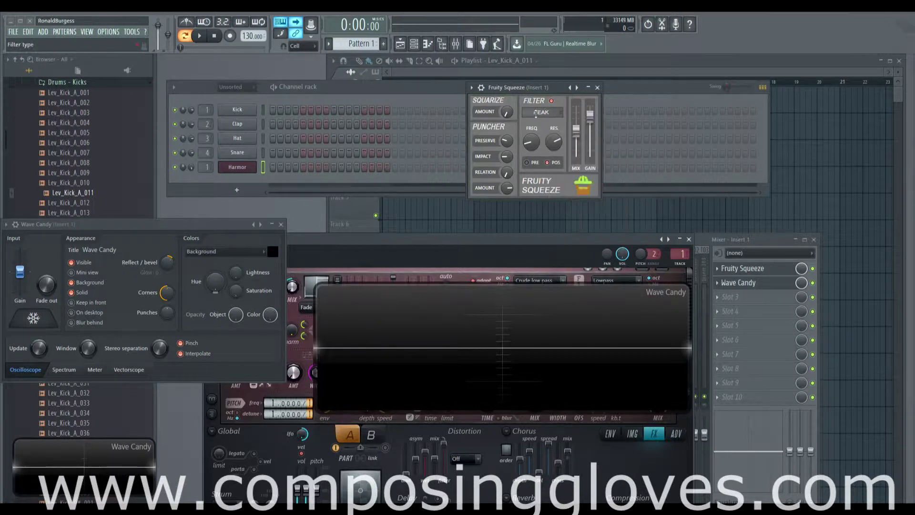
right_click(504, 143)
left_click(499, 148)
right_click(504, 159)
left_click(493, 151)
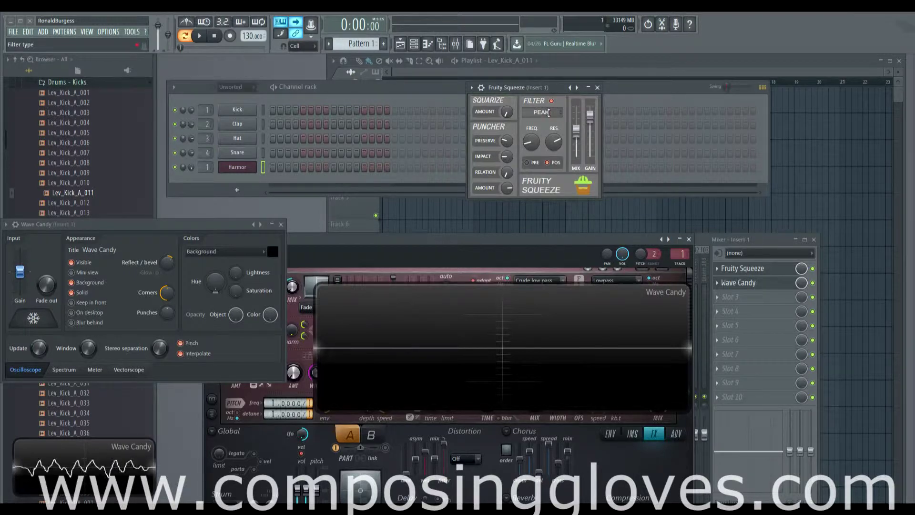
right_click(549, 113)
left_click(535, 112)
left_click_drag(560, 113, 553, 140)
right_click(560, 112)
left_click(550, 111)
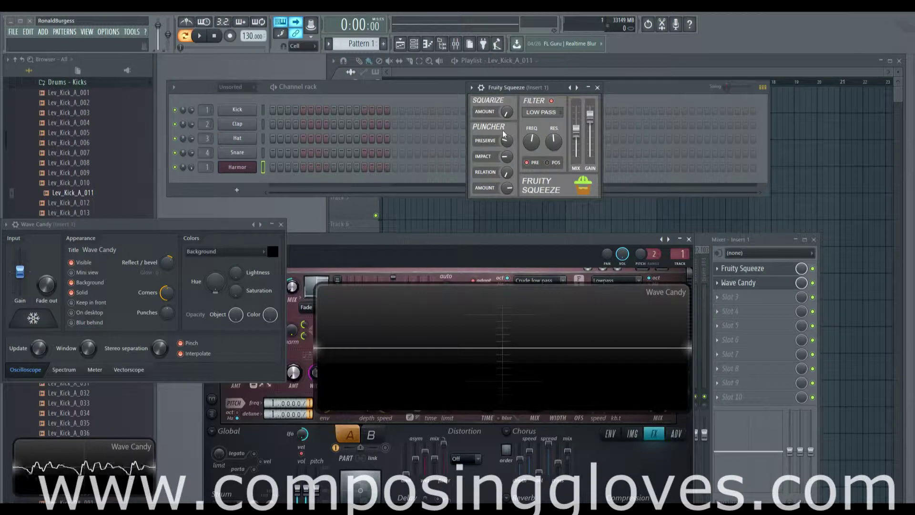
Lower the low-pass filter's frequency to its minimum, switch it to Pos, and readjust its frequency, resonance and the Puncher's Impact
left_click_drag(532, 142, 531, 190)
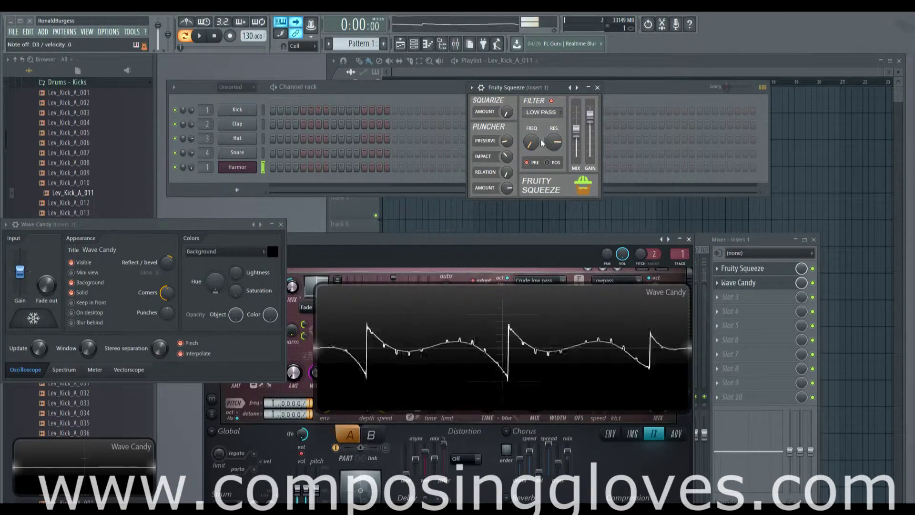
left_click(530, 161)
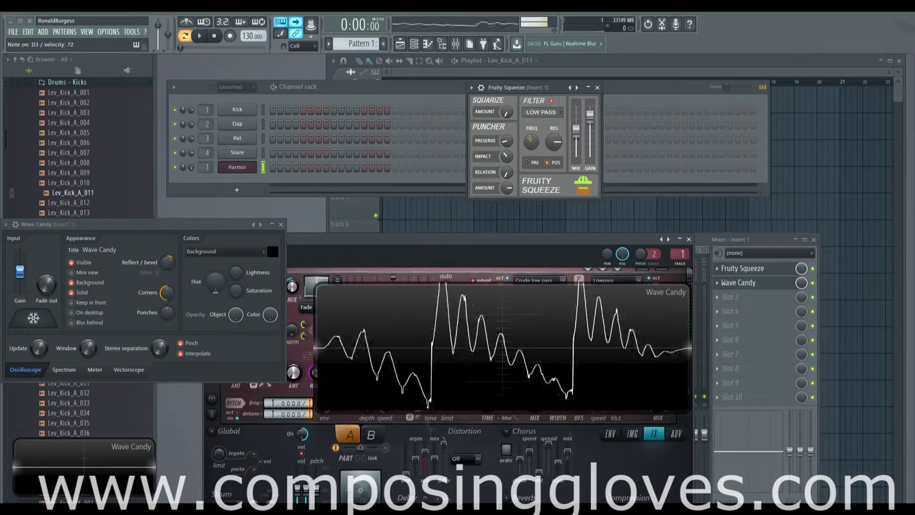
mouse_move(531, 142)
left_mouse_down()
mouse_move(531, 126)
mouse_move(554, 157)
mouse_move(531, 125)
left_mouse_up()
left_click_drag(506, 156, 507, 167)
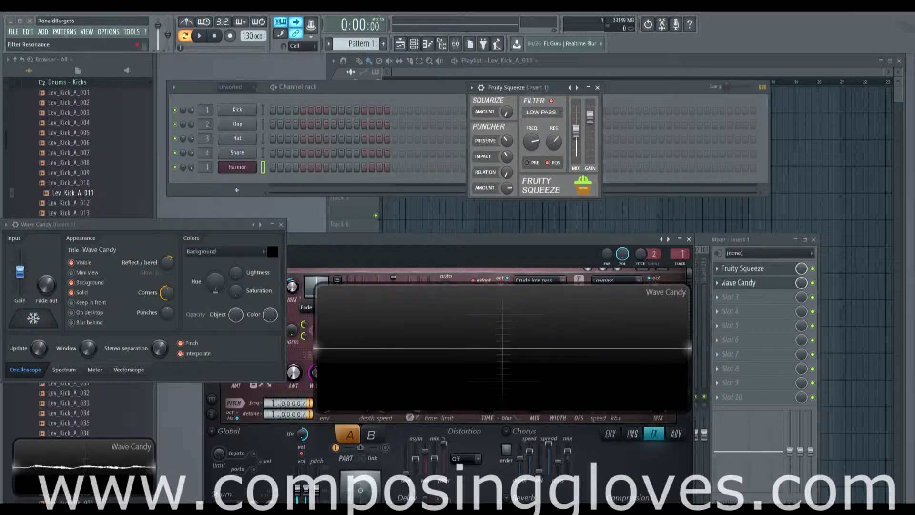
left_click_drag(554, 142, 554, 135)
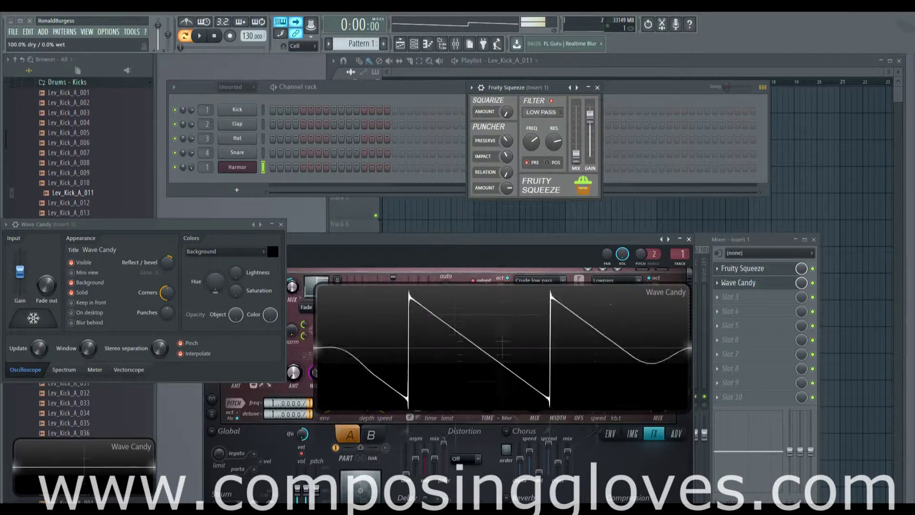
Sweep Mix down to 100% dry and back to its midpoint, and sweep Gain down and back up
mouse_move(576, 136)
left_mouse_down()
mouse_move(576, 108)
mouse_move(576, 153)
left_mouse_up()
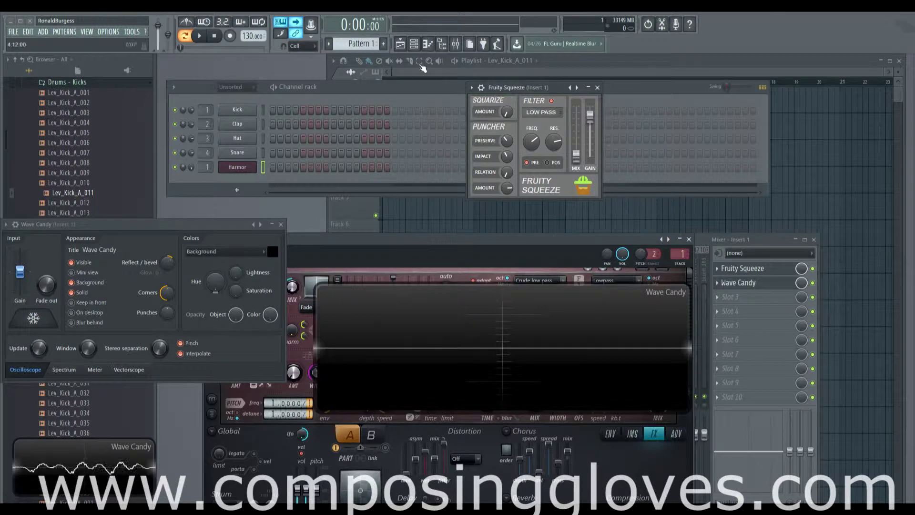
left_click_drag(576, 153, 576, 135)
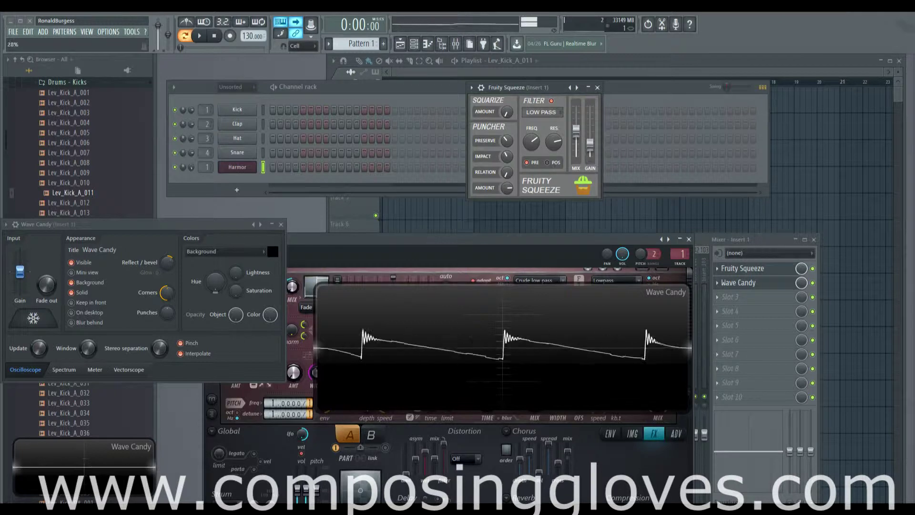
left_click_drag(590, 155, 592, 128)
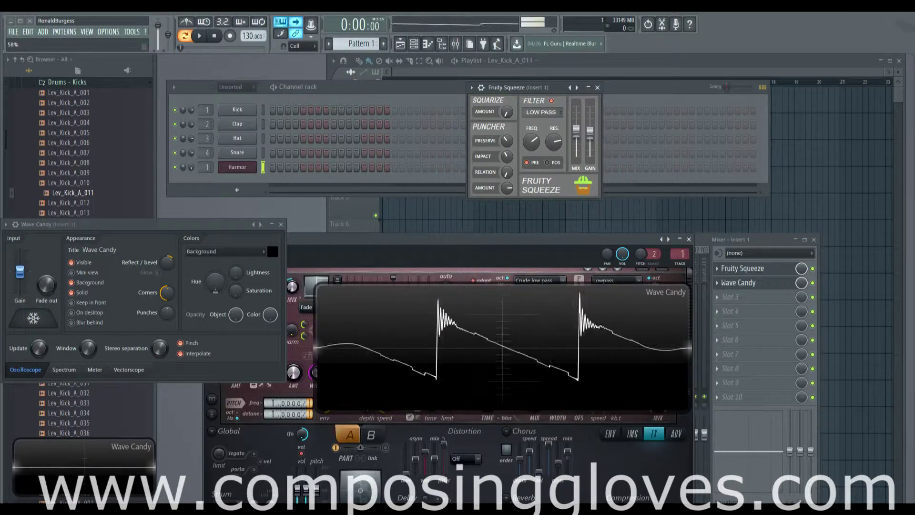
left_click_drag(590, 129, 590, 113)
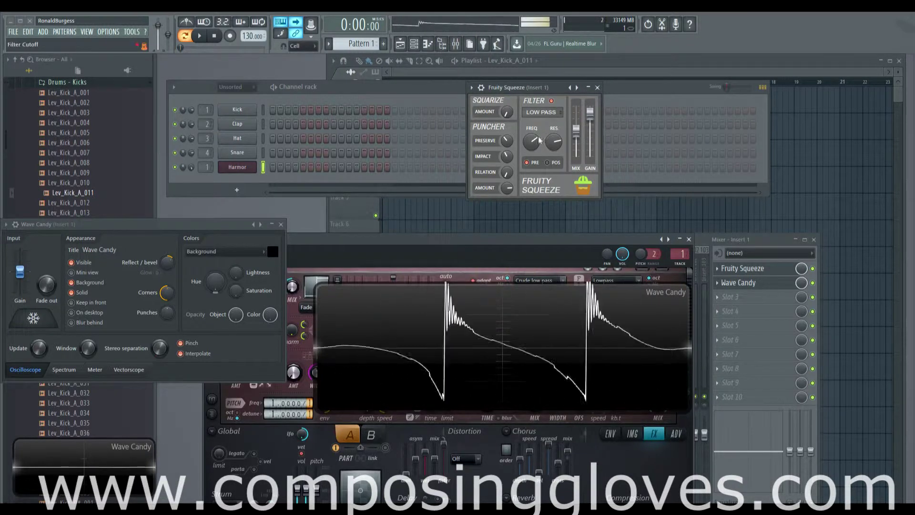
Try the peak and band pass filter types while readjusting the filter's resonance and frequency
left_click_drag(554, 142, 547, 148)
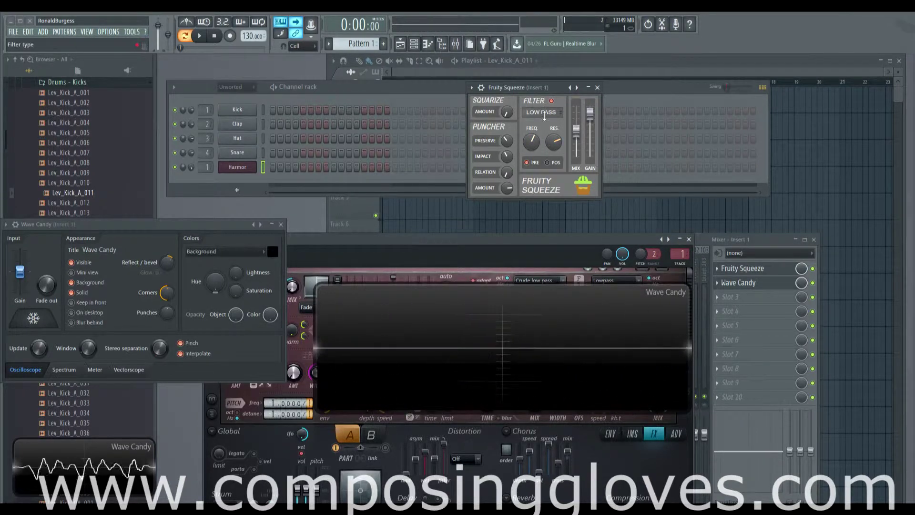
scroll(546, 107, "down", 1)
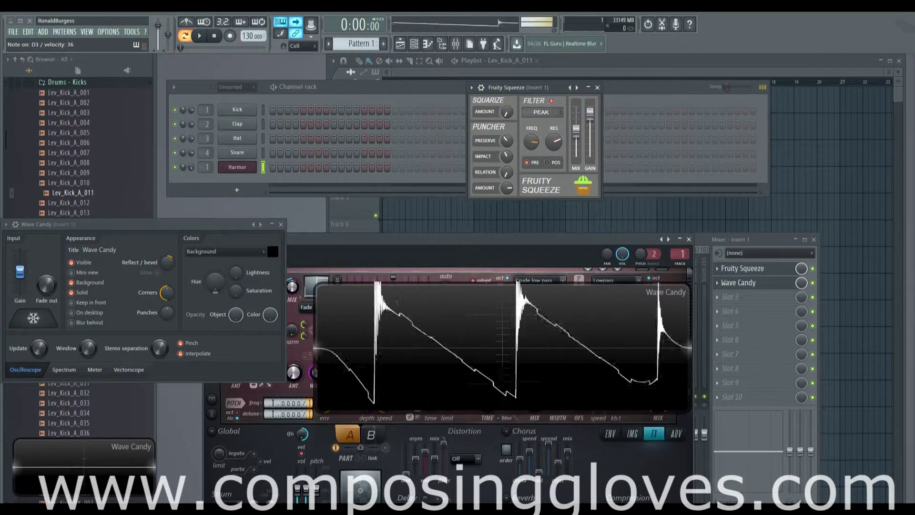
mouse_move(533, 139)
left_mouse_down()
mouse_move(533, 152)
mouse_move(533, 141)
left_mouse_up()
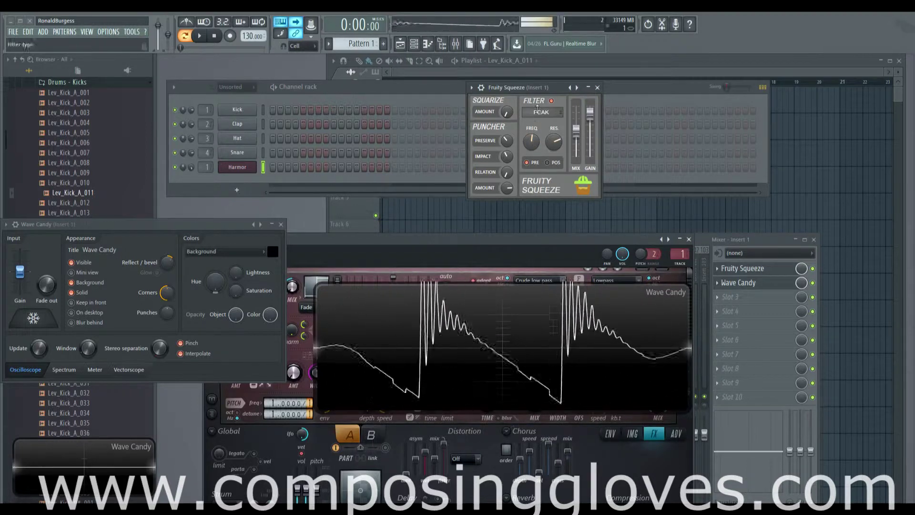
scroll(541, 112, "down", 1)
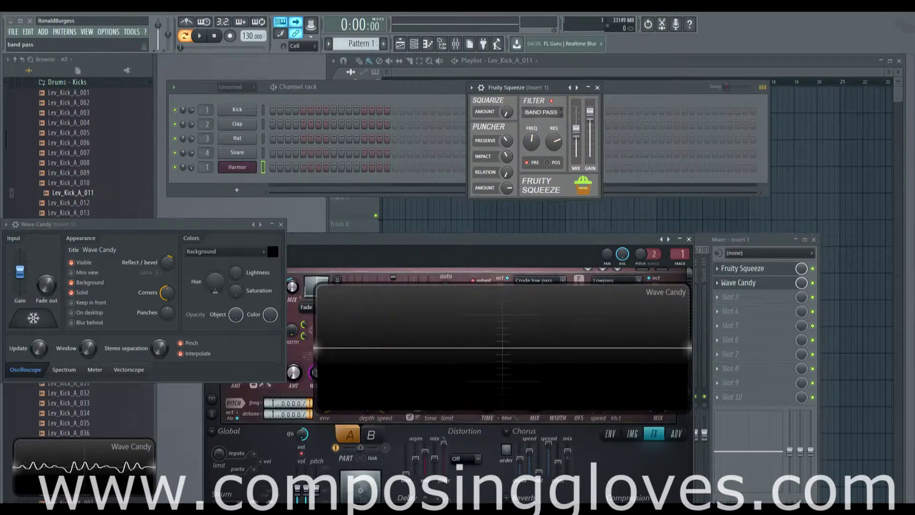
left_click_drag(531, 142, 532, 123)
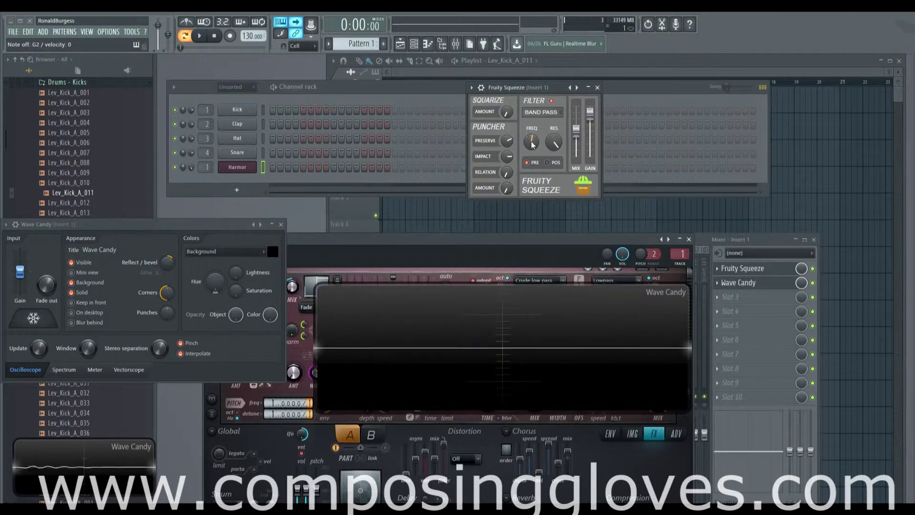
Switch the filter back to low pass and readjust the Puncher's Impact
left_click_drag(537, 117, 540, 113)
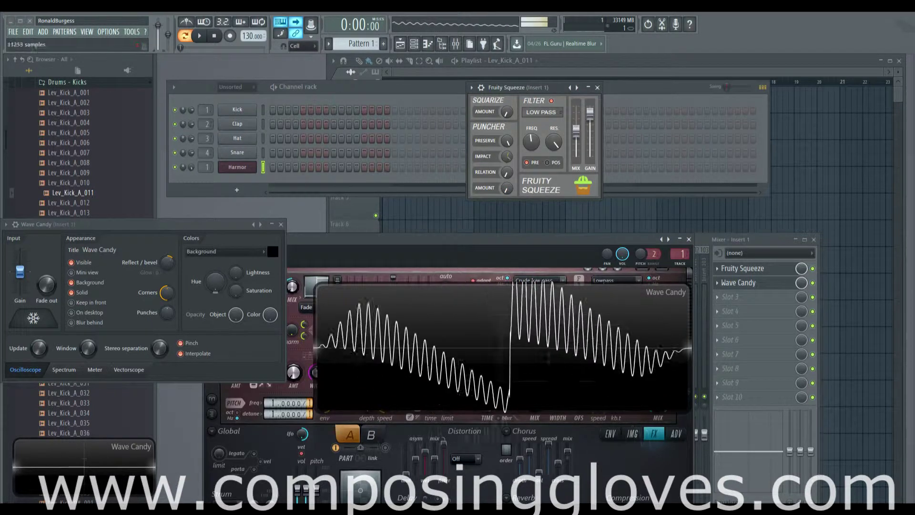
left_click_drag(509, 158, 540, 195)
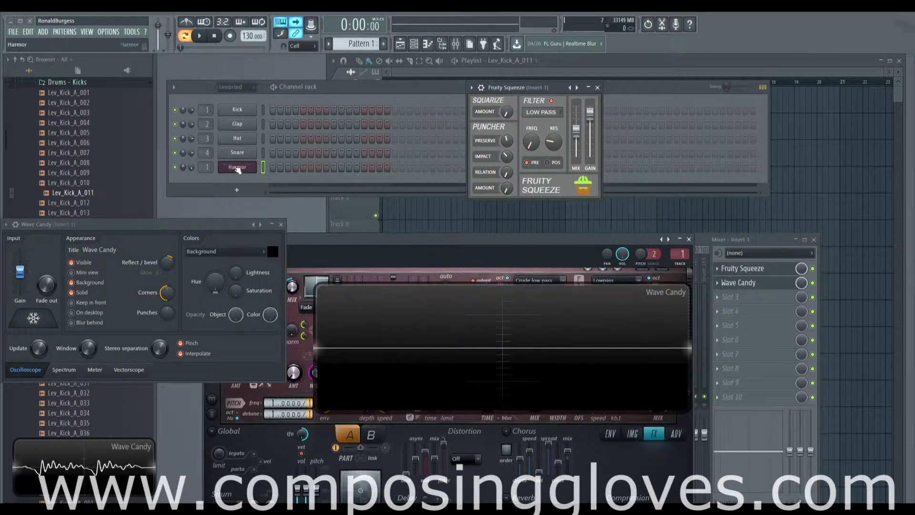
Open the Harmor channel's piano roll and move the Wave Candy display and settings window clear of the note grid
left_click(236, 167)
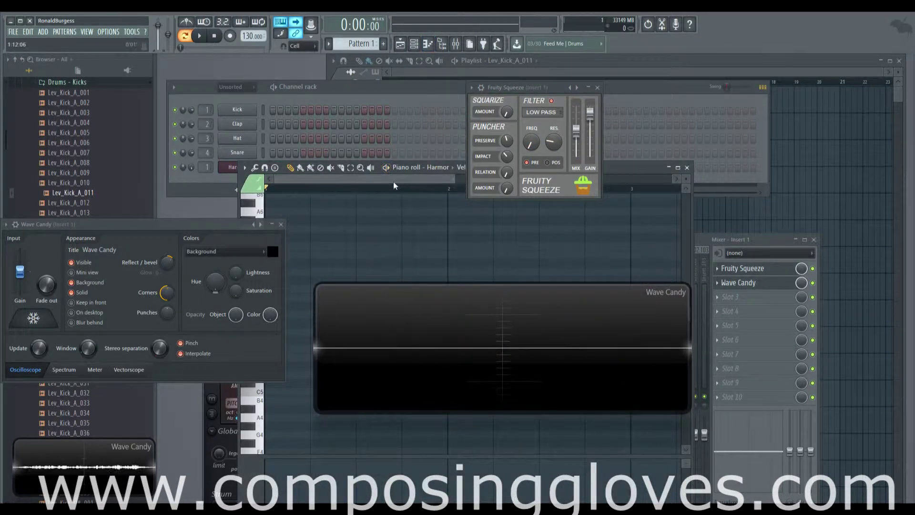
scroll(315, 253, "down", 3)
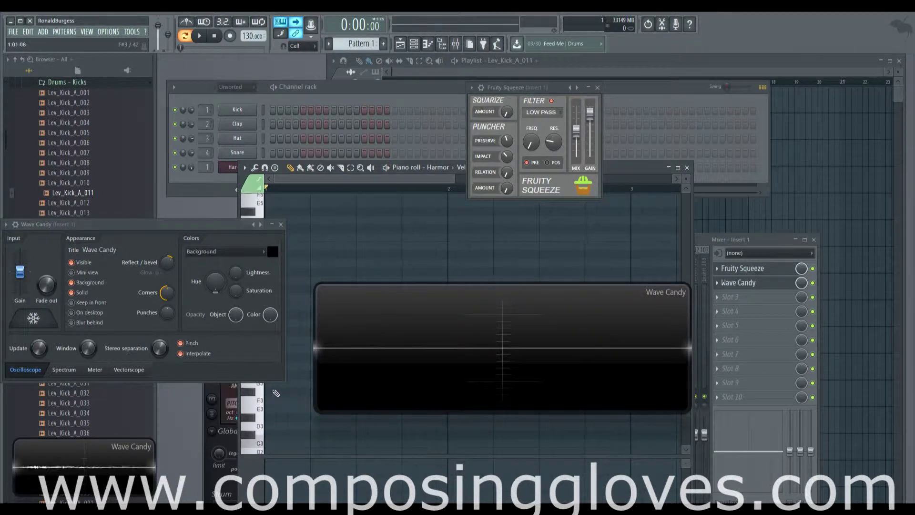
left_click_drag(424, 348, 633, 438)
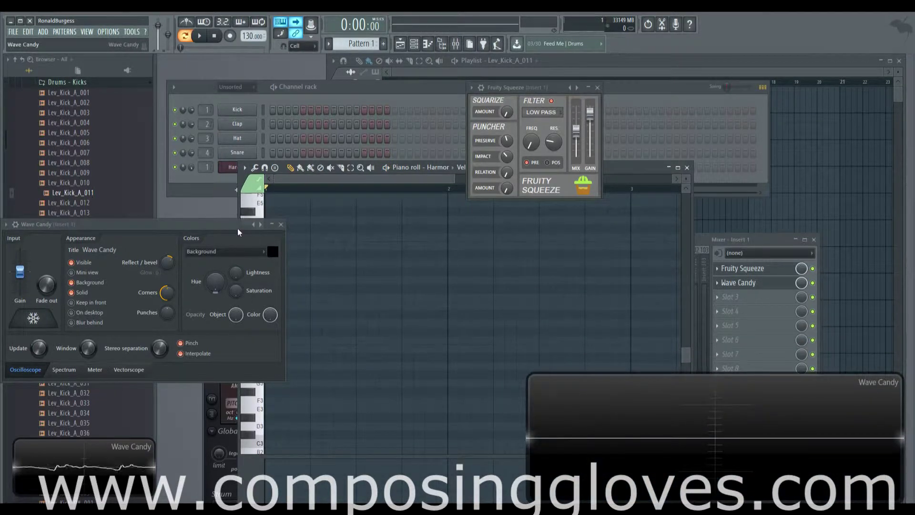
left_click_drag(238, 228, 120, 257)
scroll(258, 407, "down", 2)
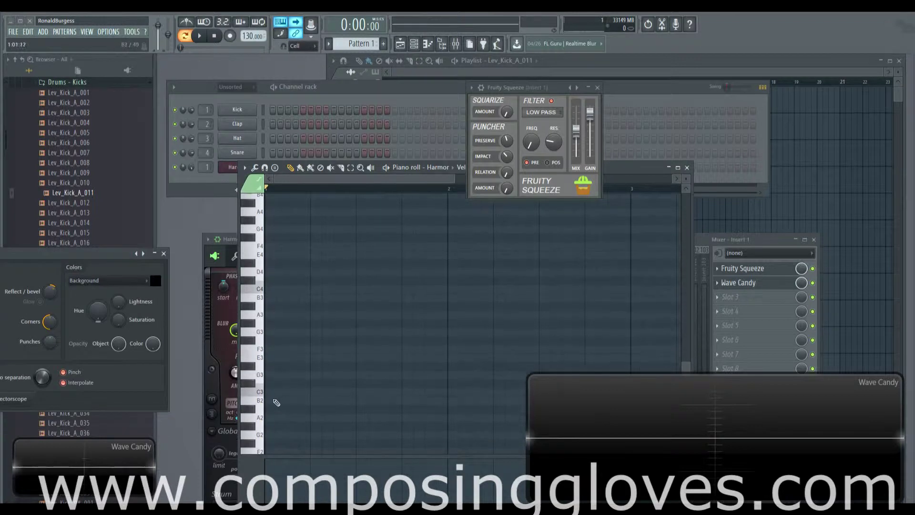
Enter a one-bar A3 note followed by half-bar C4 and B3 notes, play the pattern and select all notes
left_click_drag(275, 401, 446, 314)
key("space")
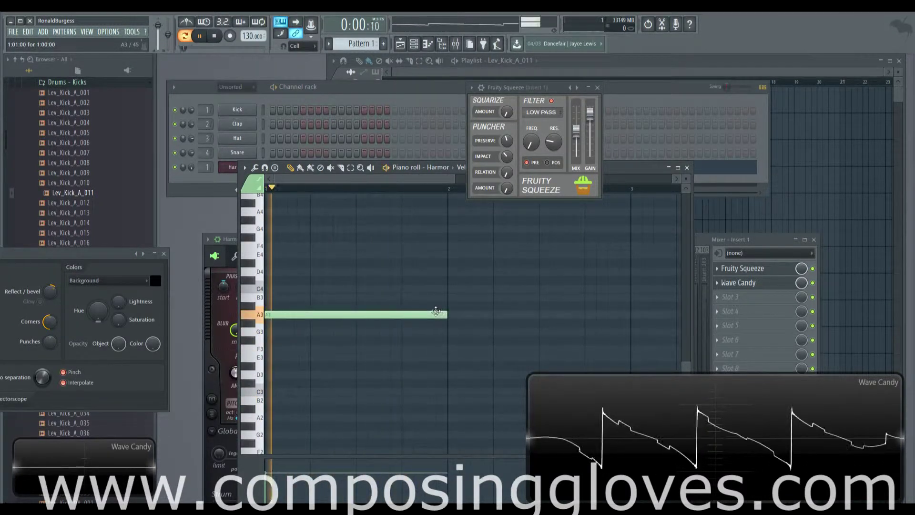
left_click(453, 289)
left_click_drag(629, 288, 539, 288)
left_click(543, 297)
key("ctrl+a")
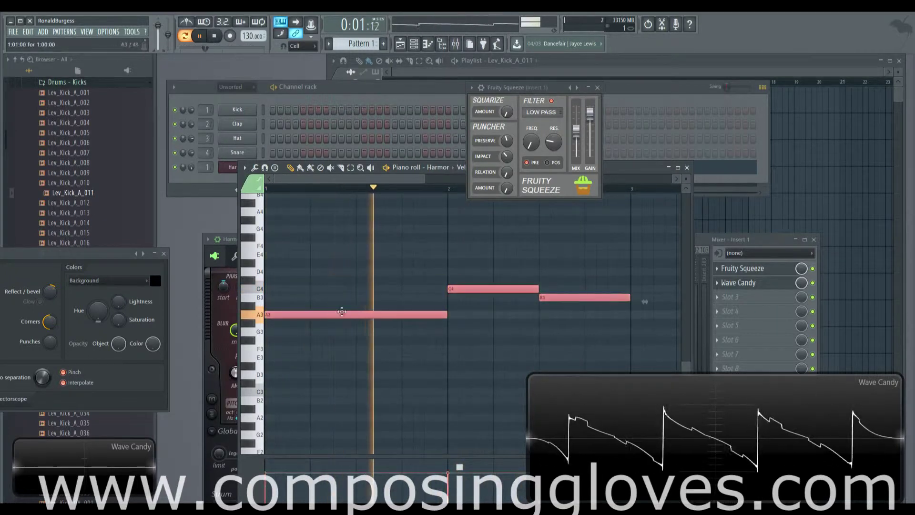
key("space")
Bring Harmor's window forward and move it up, set its distortion type to Log and raise the distortion amount during playback
left_click(206, 256)
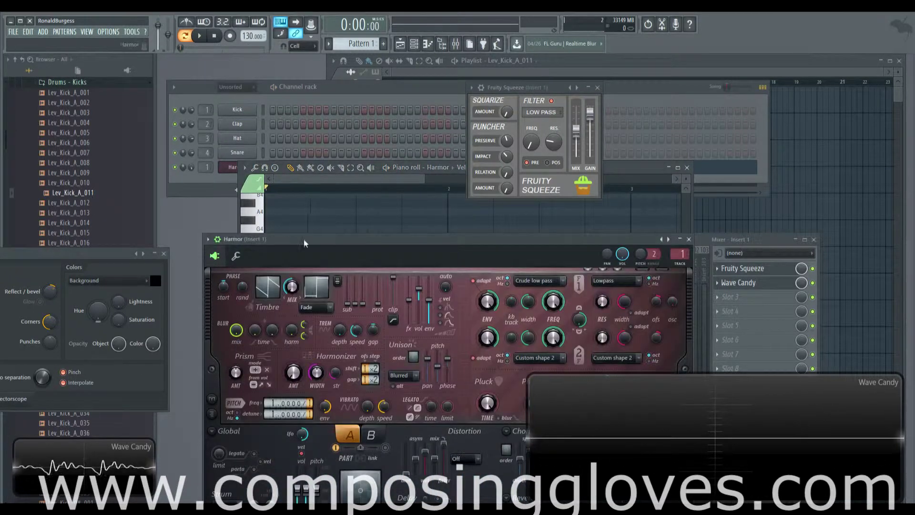
left_click_drag(307, 239, 306, 116)
left_click(439, 335)
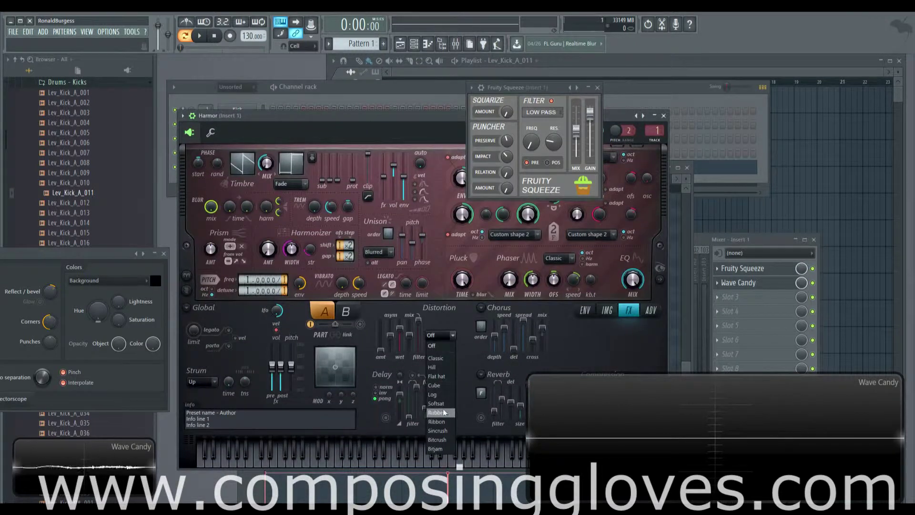
left_click(432, 394)
key("space")
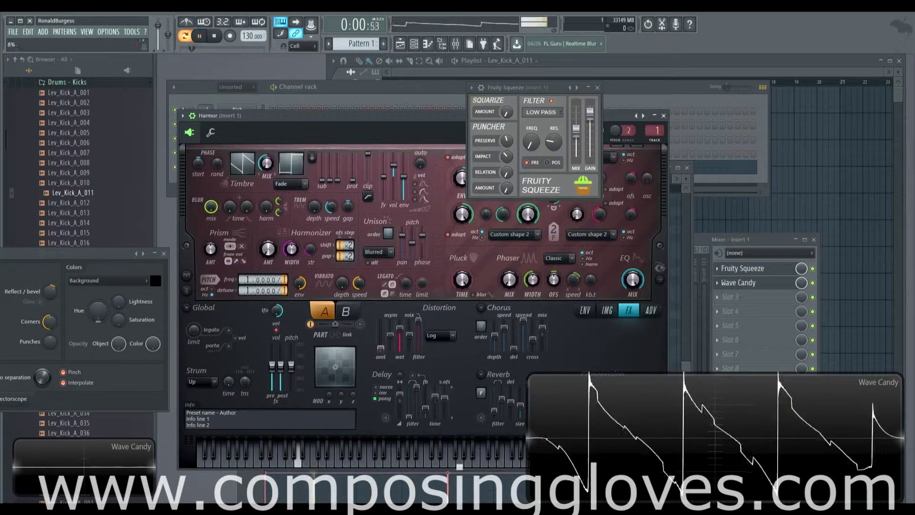
left_click_drag(380, 351, 381, 326)
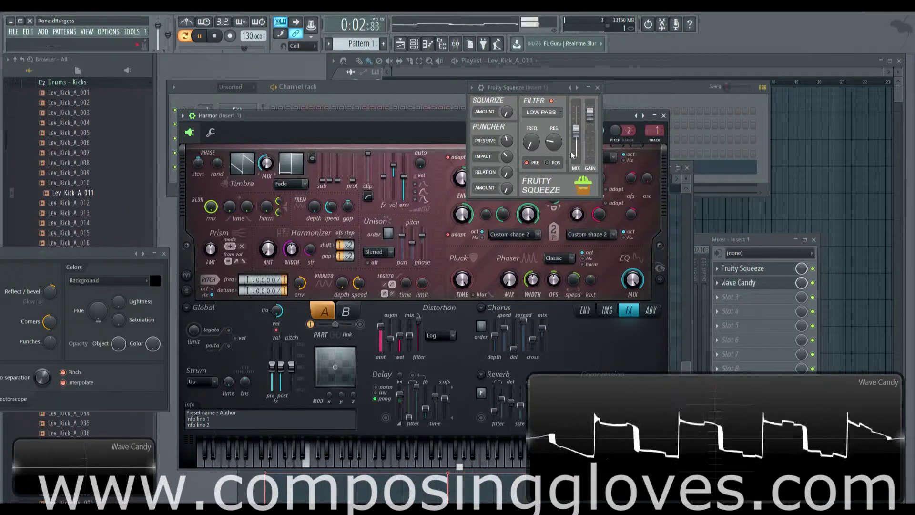
Readjust Fruity Squeeze's low-pass frequency and the Puncher's Preserve and Impact while the pattern plays
mouse_move(531, 142)
left_mouse_down()
mouse_move(532, 131)
mouse_move(532, 162)
mouse_move(531, 143)
left_mouse_up()
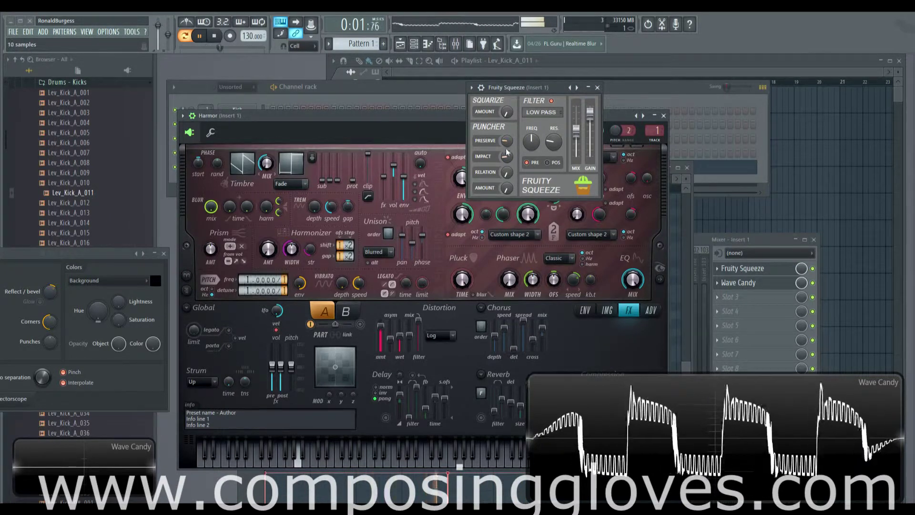
left_click_drag(507, 152, 507, 147)
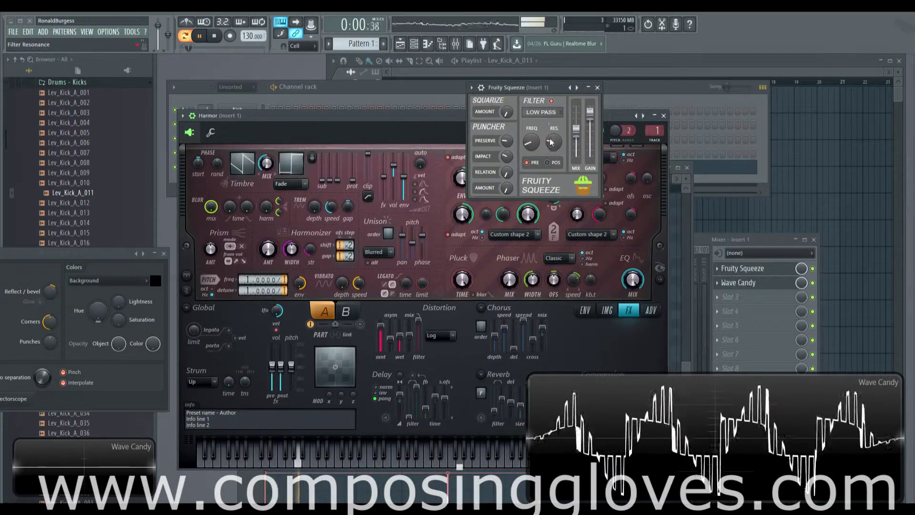
mouse_move(531, 141)
left_mouse_down()
mouse_move(531, 133)
mouse_move(531, 160)
mouse_move(531, 150)
left_mouse_up()
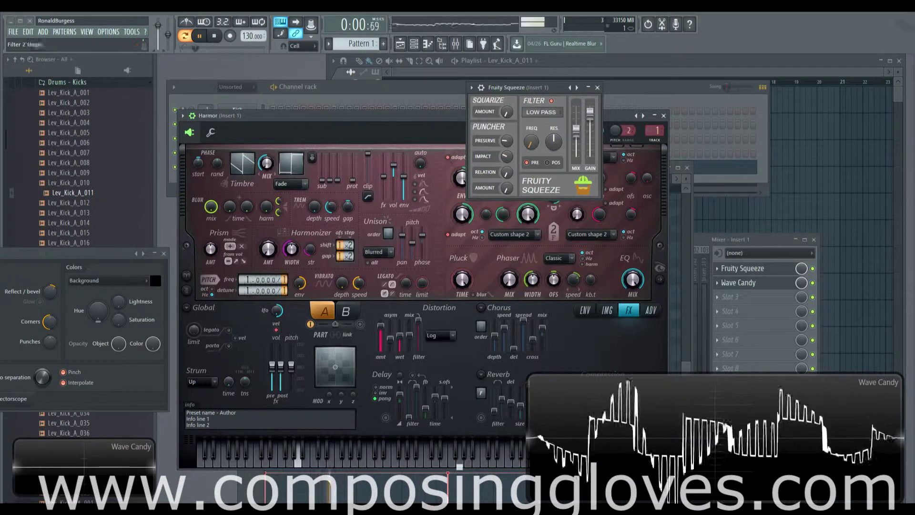
Raise Fruity Squeeze's Squarize amount, set Harmor's distortion type to Flat hat and play the pattern
key("space")
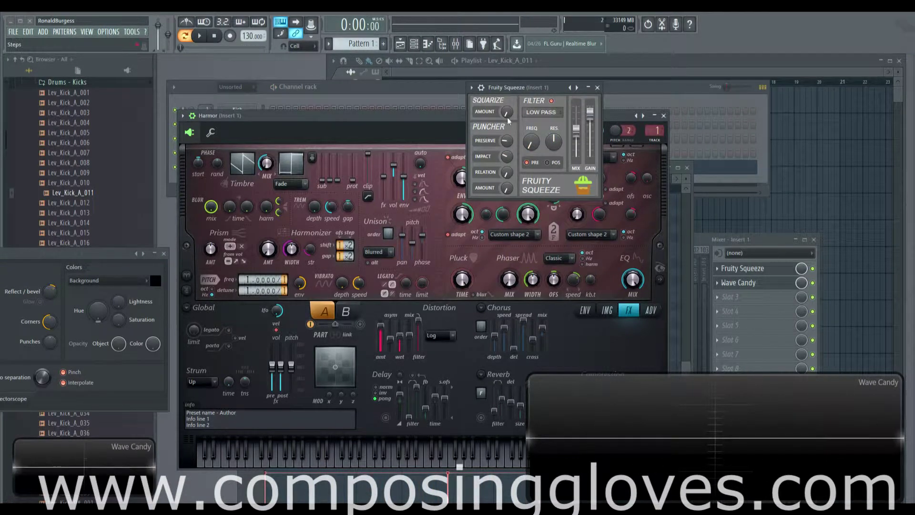
key("space")
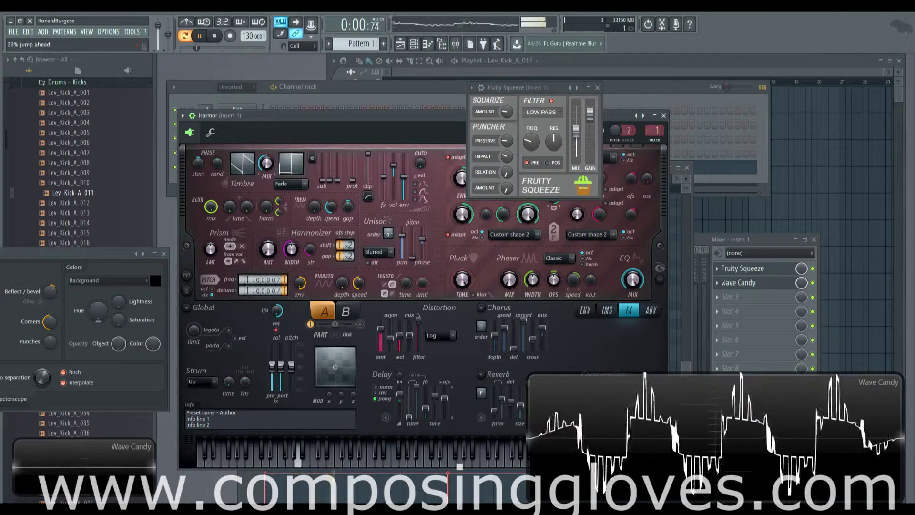
key("space")
left_click(440, 335)
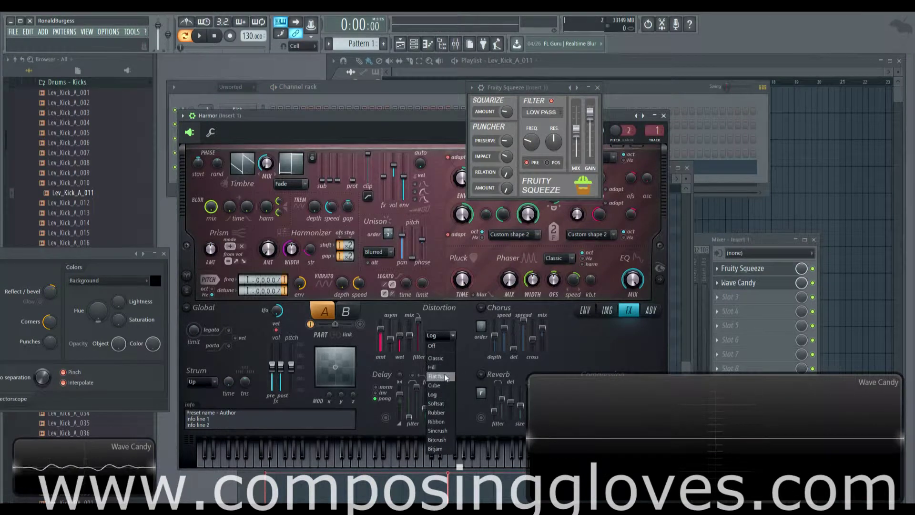
left_click(437, 377)
key("space")
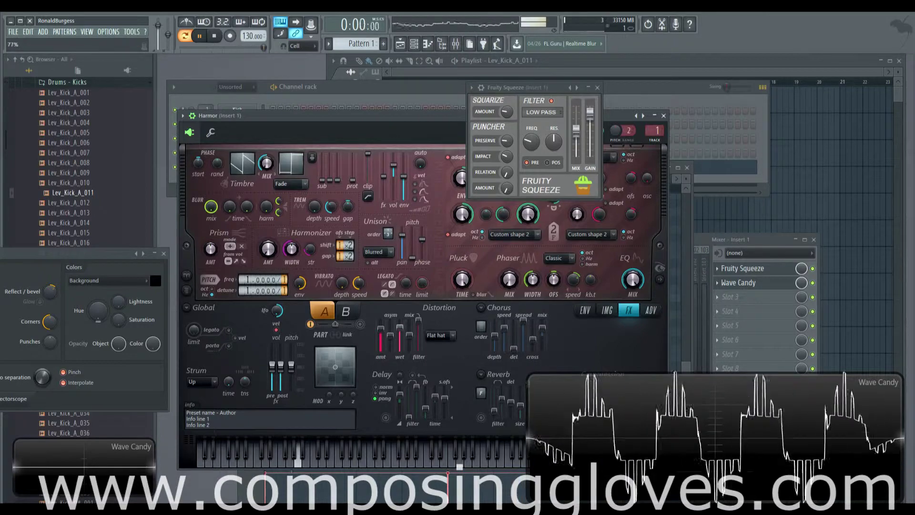
Readjust Fruity Squeeze's low-pass frequency during playback, raise its resonance and switch the filter to Post
left_click_drag(531, 142, 531, 168)
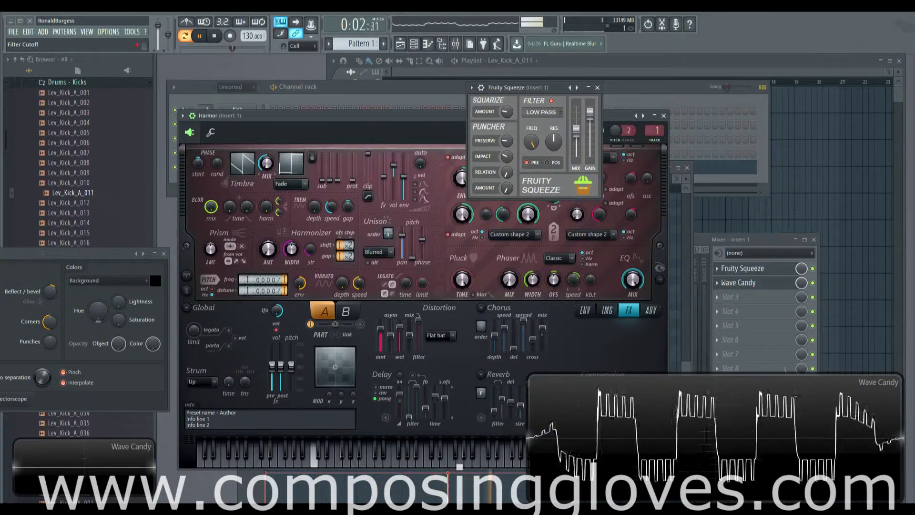
left_click_drag(546, 143, 532, 129)
left_click(549, 163)
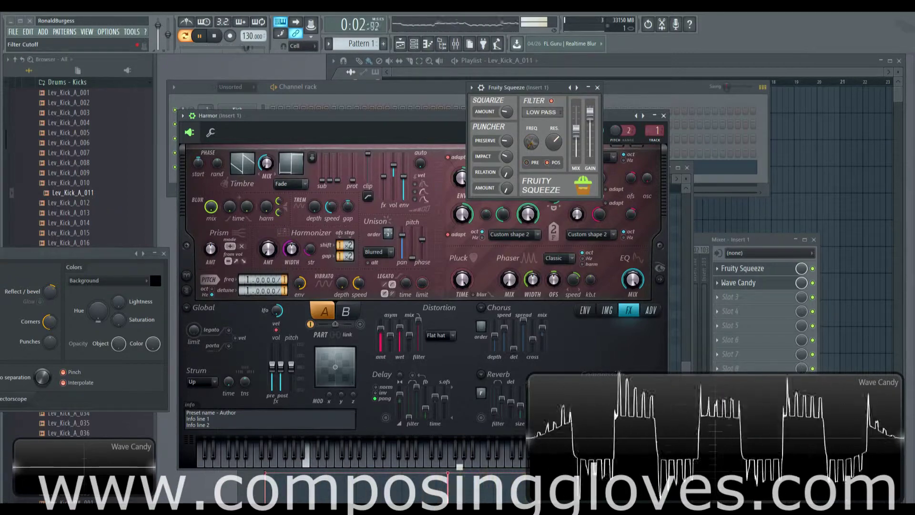
key("space")
Reopen Harmor's piano roll and transpose all the notes down one octave, so the first becomes A2
left_click(691, 102)
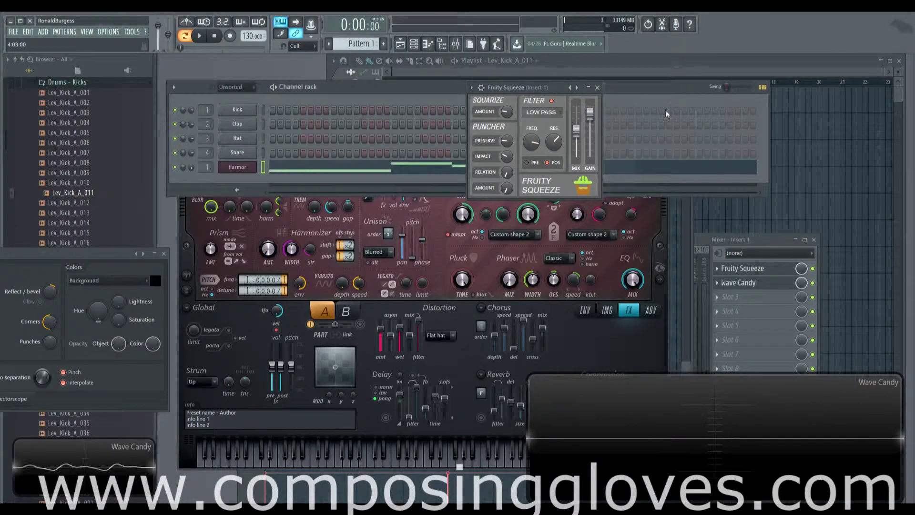
left_click(435, 166)
key("ctrl+a")
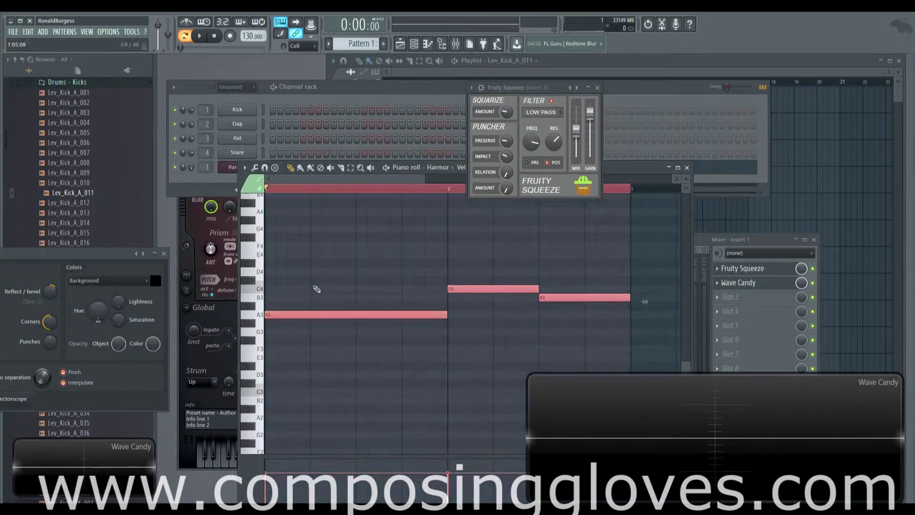
left_click_drag(315, 315, 315, 418)
Play the lowered notes while readjusting the Puncher's Preserve and Impact and the low-pass frequency
key("space")
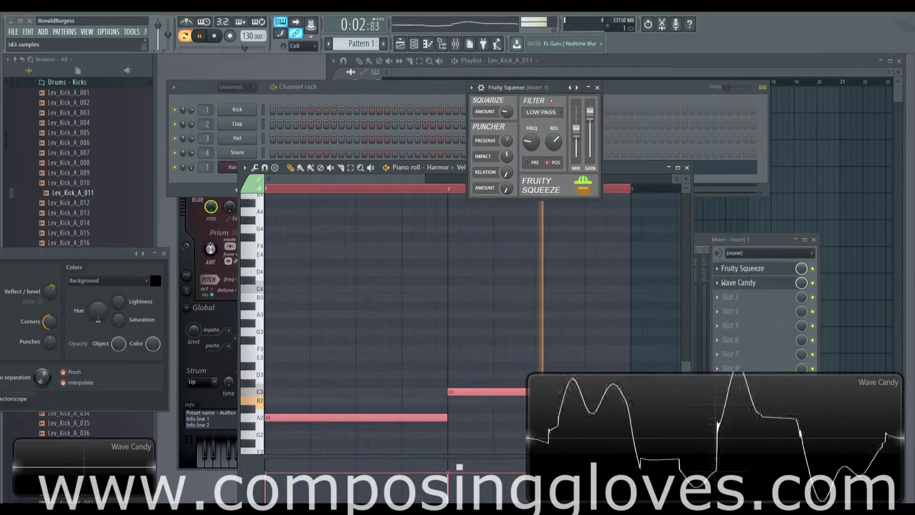
key("space")
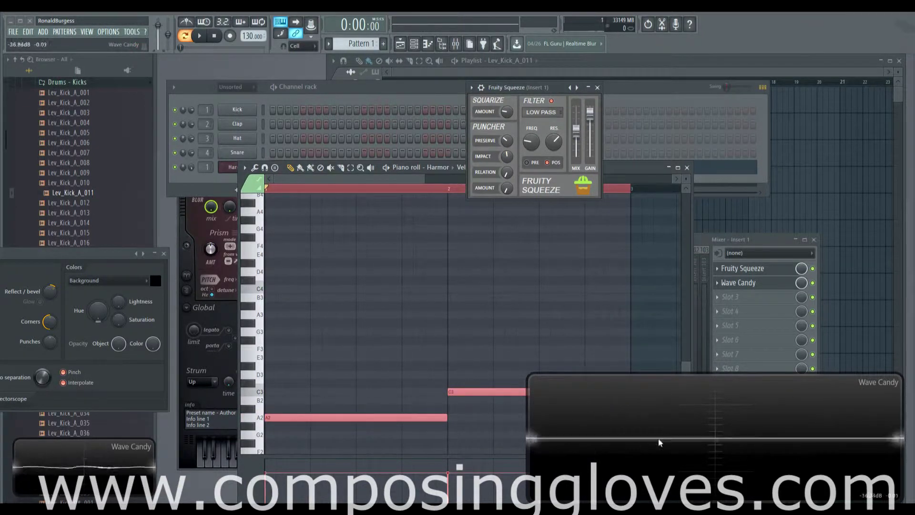
key("space")
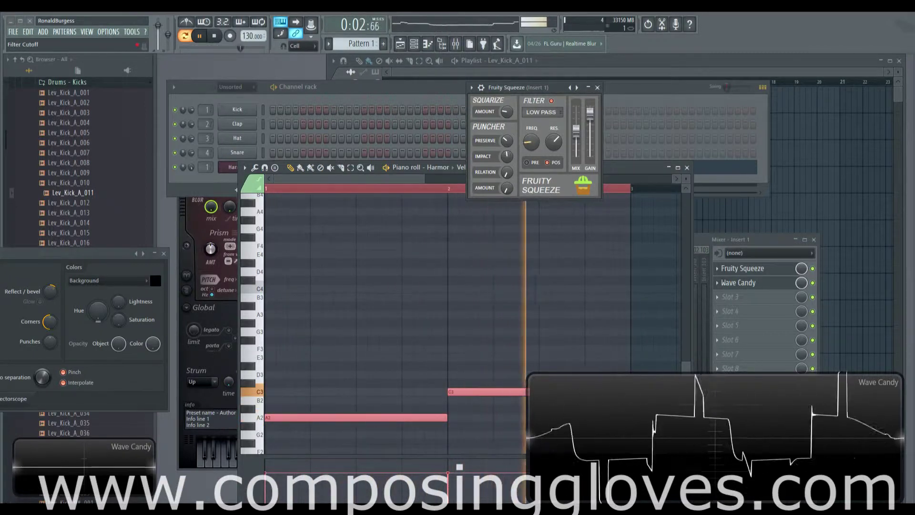
left_click_drag(510, 156, 508, 112)
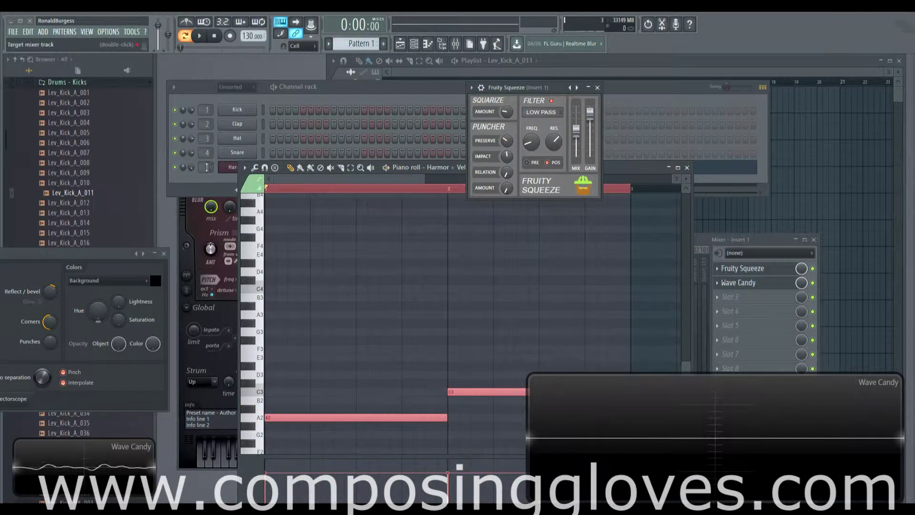
Bring Harmor's window back up, audition the pattern and raise Fruity Squeeze's low-pass frequency
left_click(232, 168)
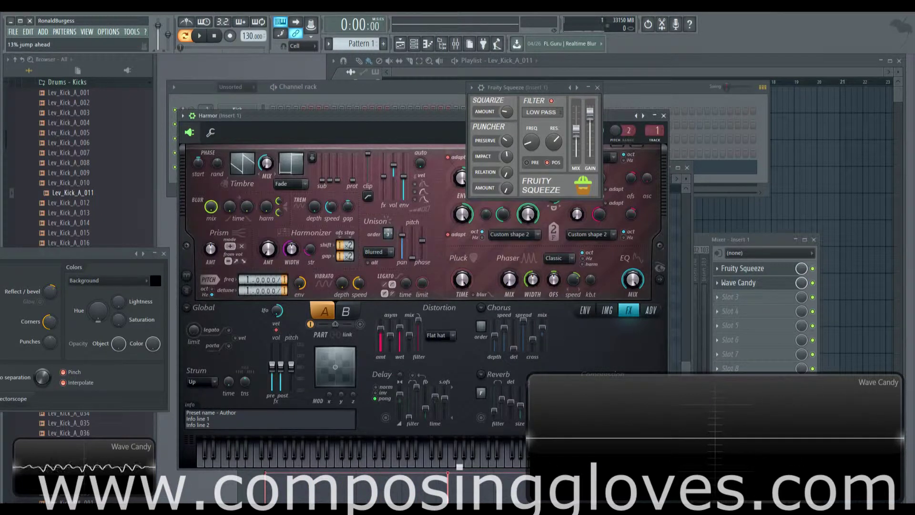
key("space")
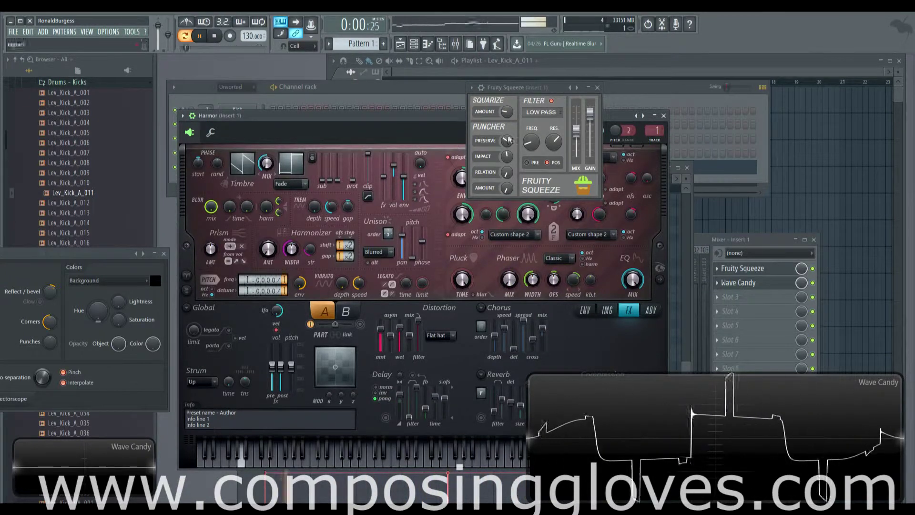
key("space")
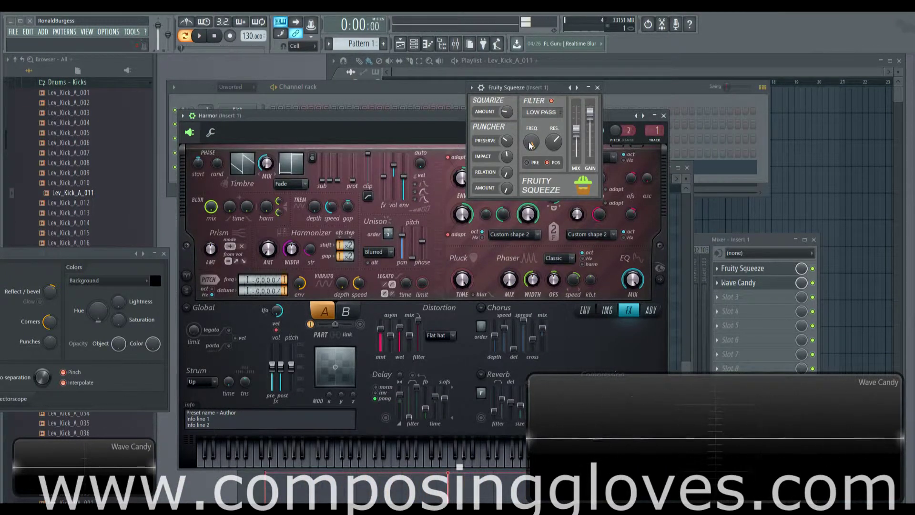
Place Pattern 1 at the start of Track 1, select its two bars and create an automation clip for Fruity Squeeze's filter frequency
left_click(409, 97)
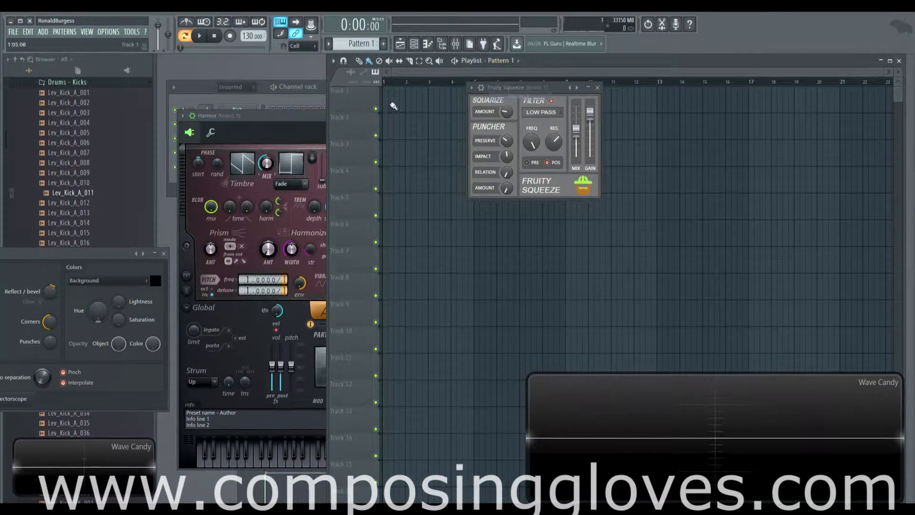
left_click_drag(408, 87, 428, 88)
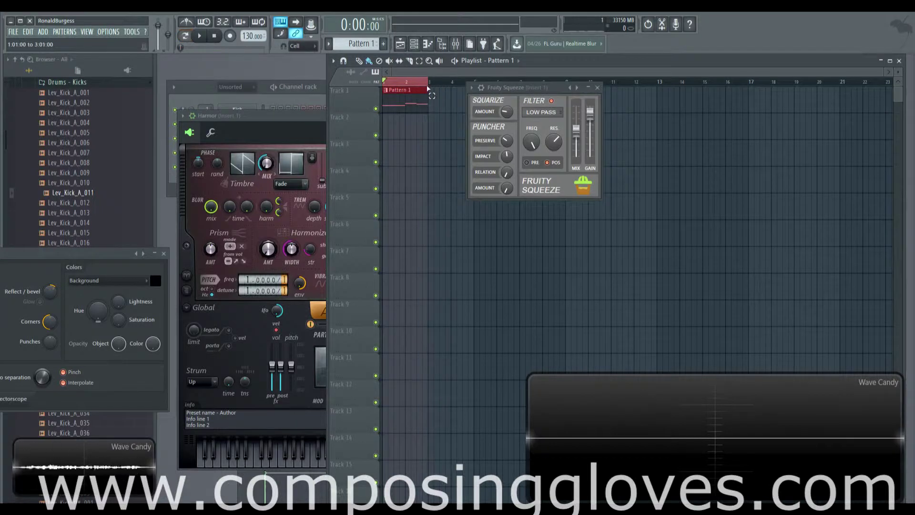
right_click(536, 145)
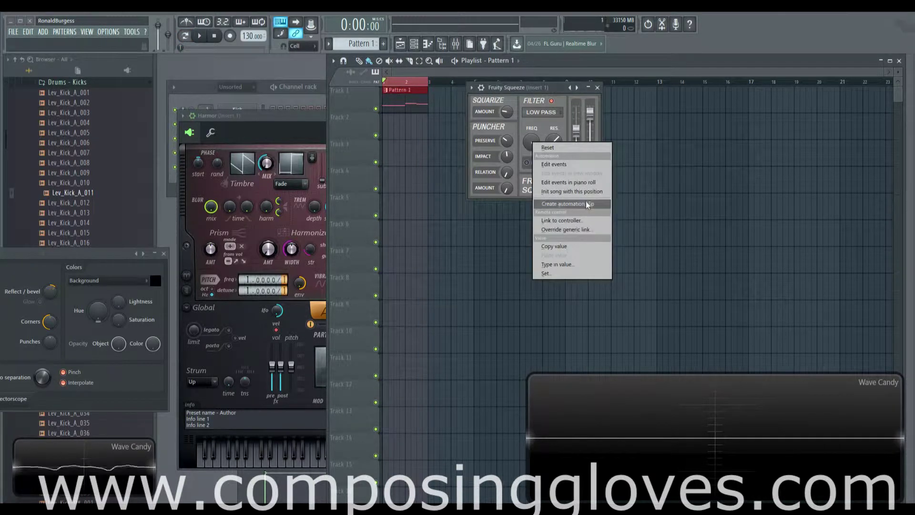
left_click(585, 204)
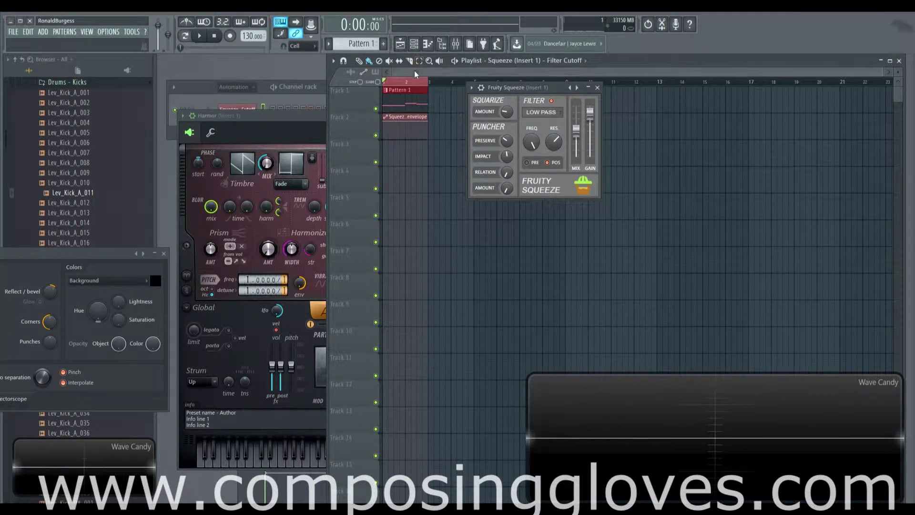
Shape the Filter Cutoff automation envelope on Track 2 into alternating dips and peaks, replaying the song between edits
scroll(414, 71, "up", 5)
key("space")
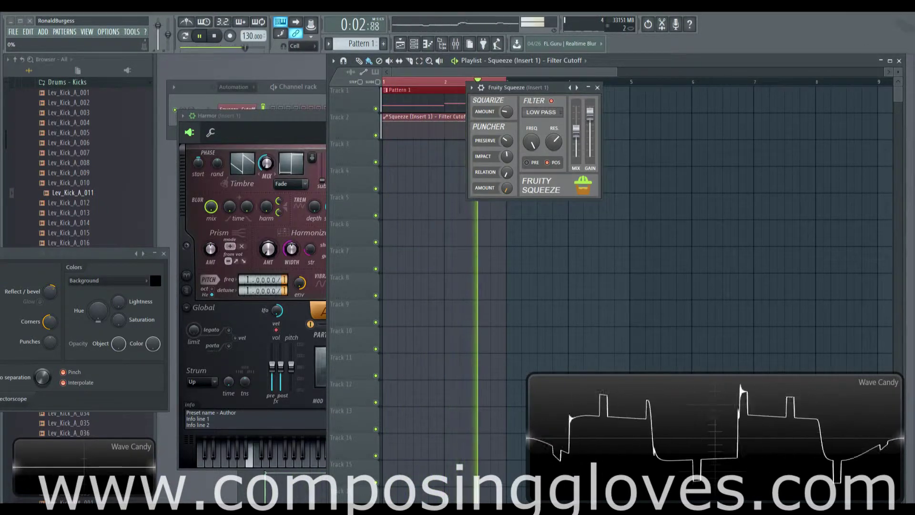
key("space")
key("space")
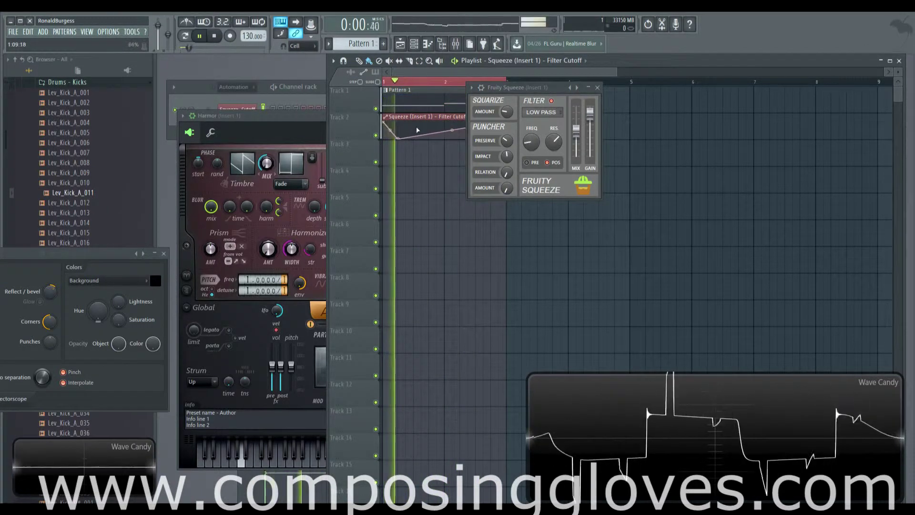
key("space")
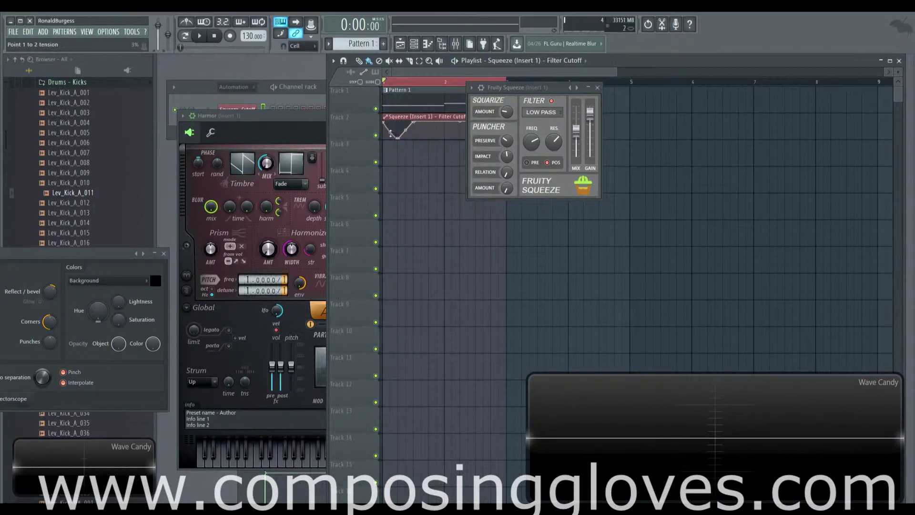
key("space")
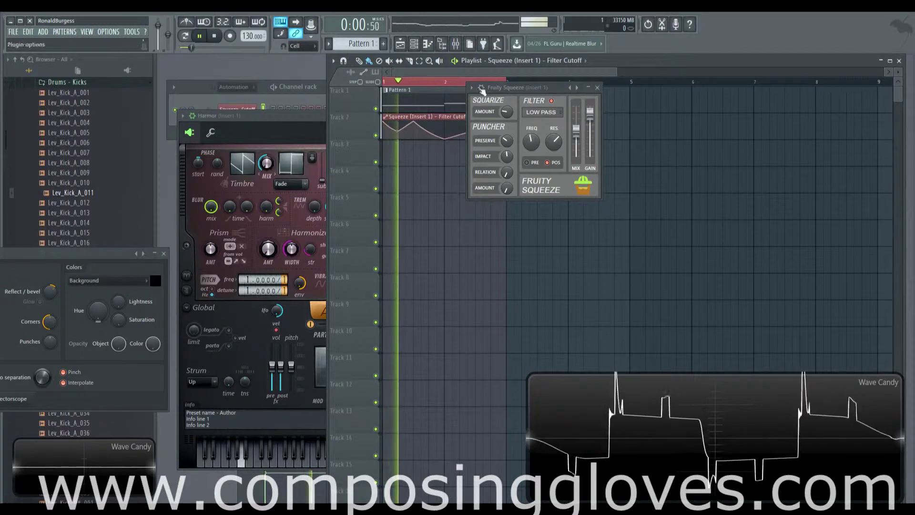
Move the Fruity Squeeze window clear of the playlist clips, lower its Squarize amount and readjust Preserve
left_click_drag(524, 87, 643, 104)
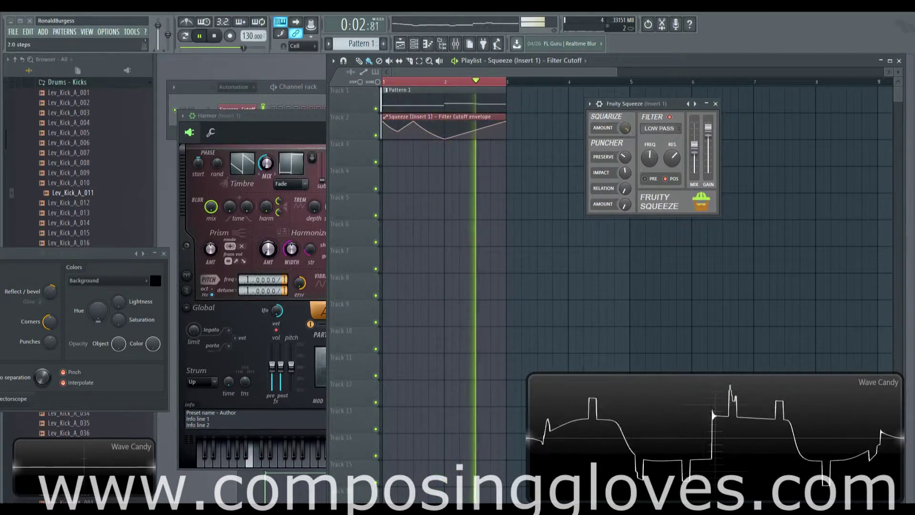
left_click(622, 161)
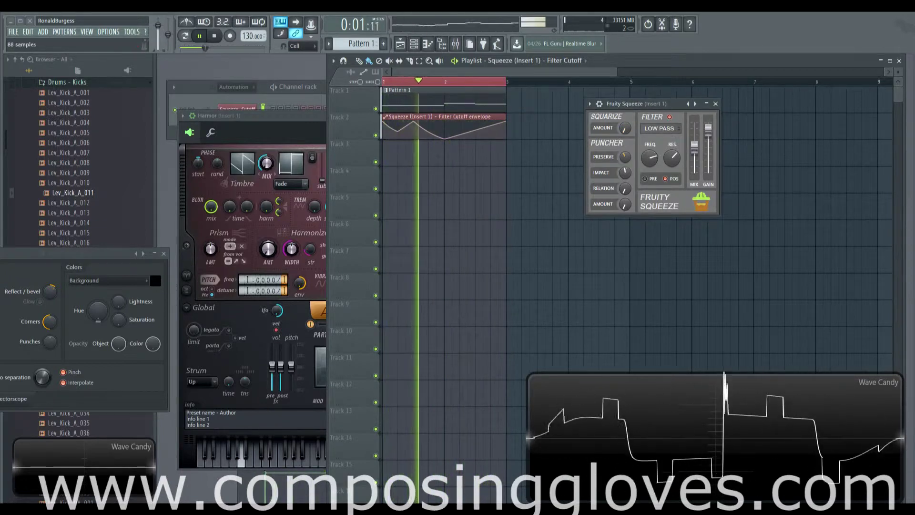
left_click_drag(621, 161, 624, 160)
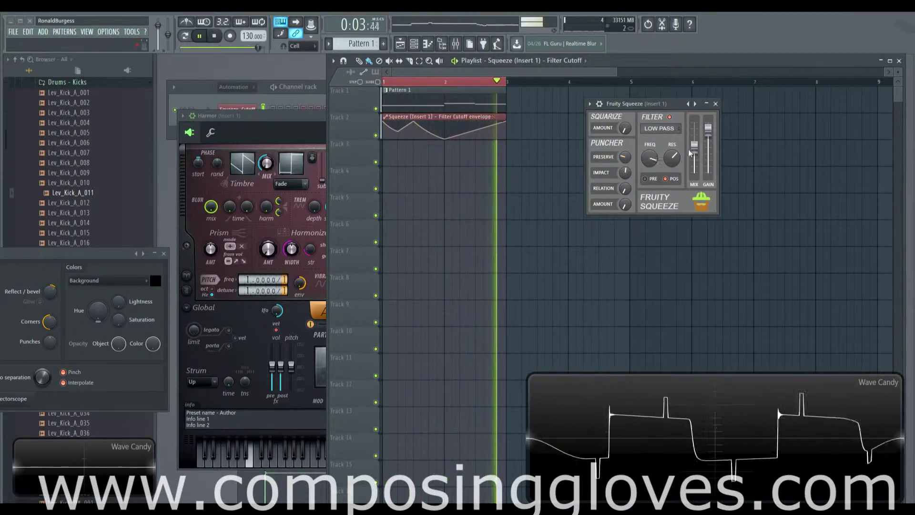
Set Fruity Squeeze's Mix to 100% wet and readjust the Puncher's Impact and Preserve and the filter resonance during playback
left_click_drag(694, 145, 696, 119)
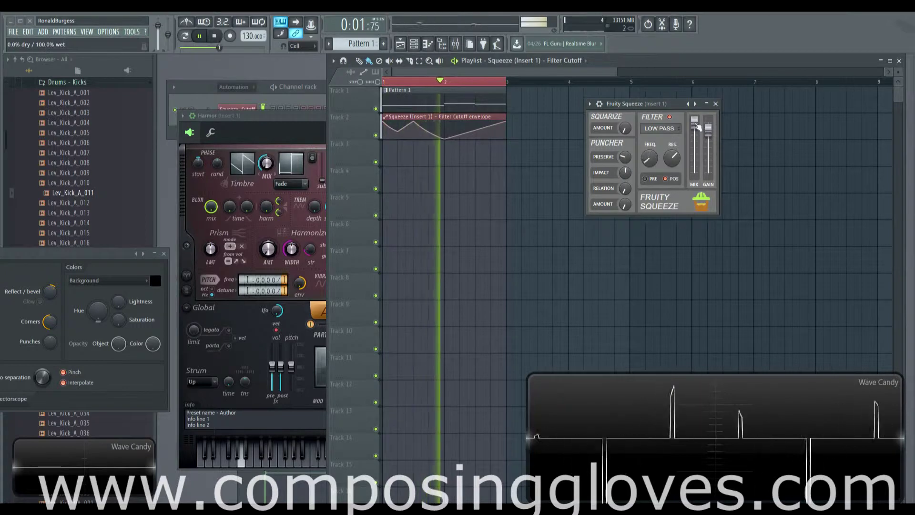
left_click_drag(625, 173, 672, 176)
left_click_drag(625, 156, 625, 178)
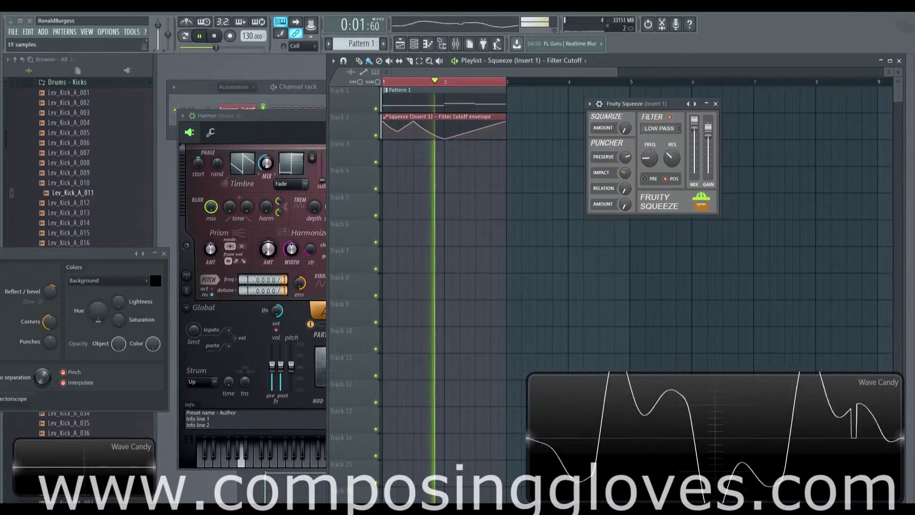
left_click_drag(623, 209, 623, 220)
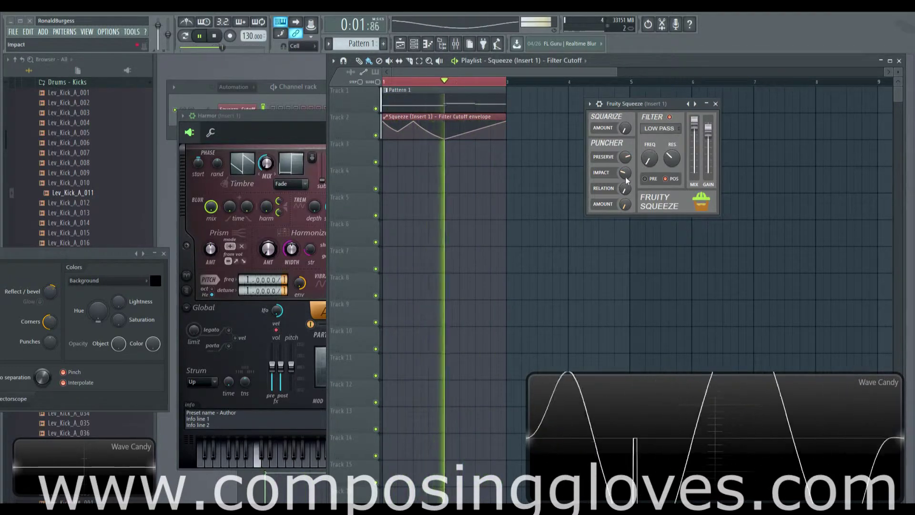
mouse_move(625, 177)
left_mouse_down()
mouse_move(626, 156)
mouse_move(625, 177)
left_mouse_up()
key("space")
key("space")
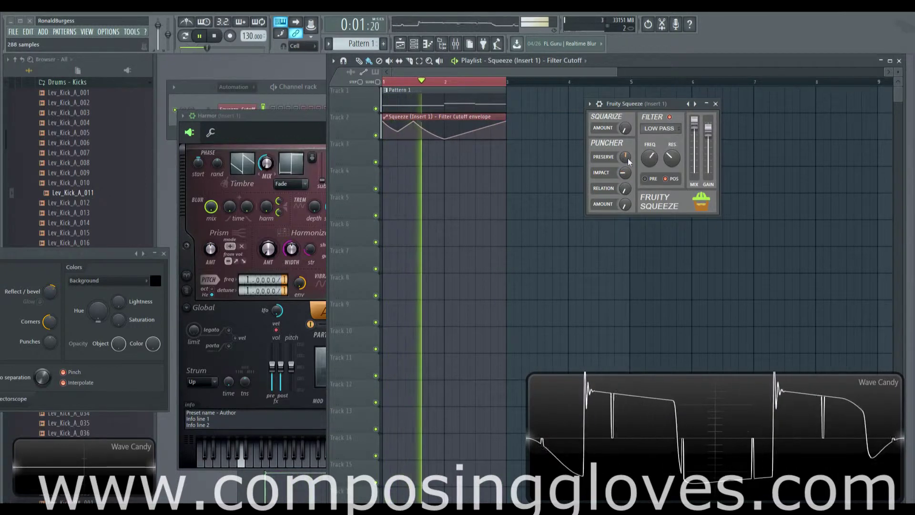
key("space")
Shift the Fruity Squeeze window beside the playlist clips, then bring Harmor's window forward and move it up
left_click_drag(656, 102, 602, 104)
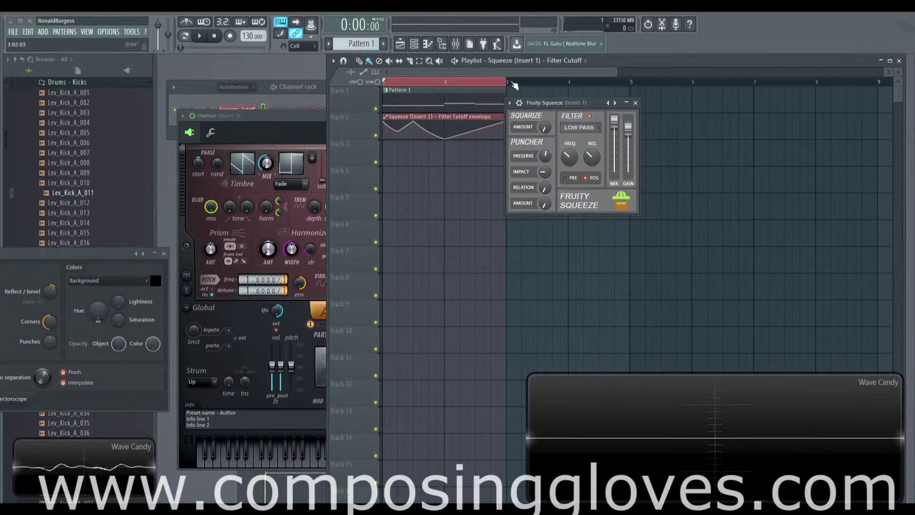
left_click(180, 82)
left_click(273, 153)
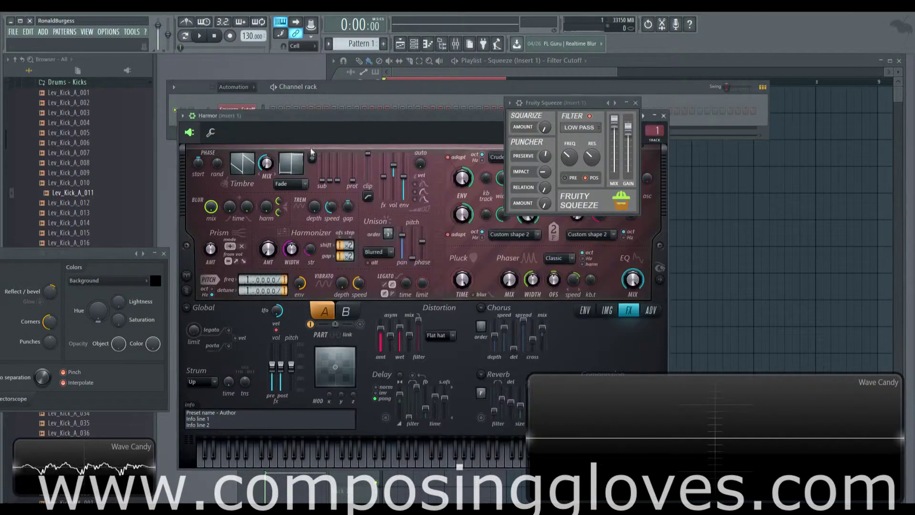
left_click_drag(352, 117, 351, 91)
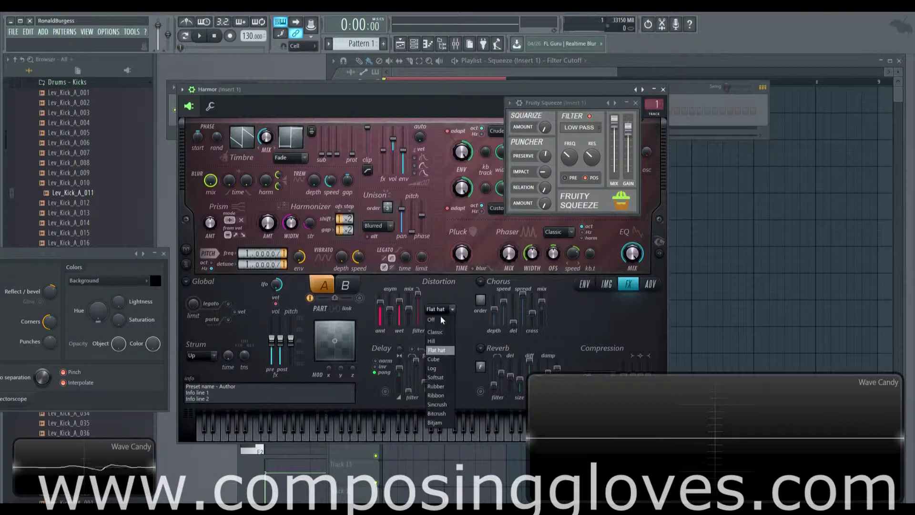
Set Harmor's distortion type to Ribbon, play the song and move Fruity Squeeze down off Harmor's upper filter controls
left_click(447, 395)
key("space")
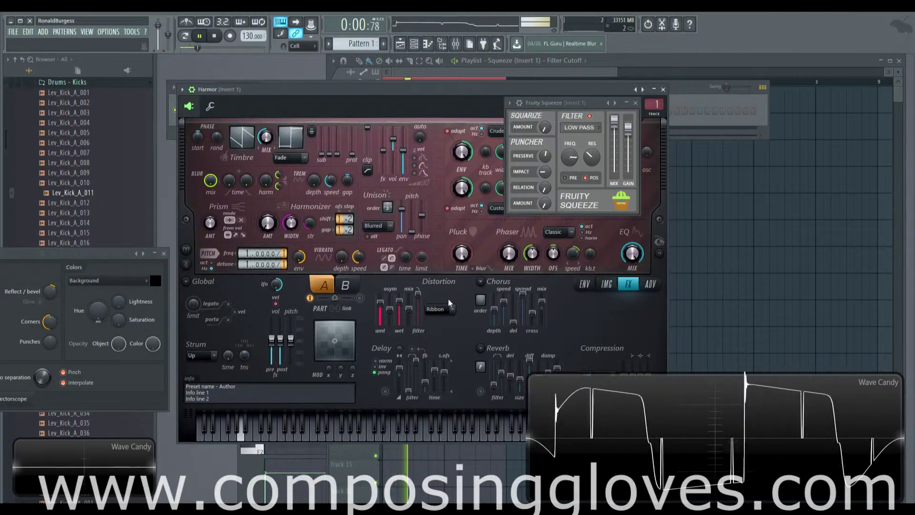
left_click_drag(553, 101, 571, 178)
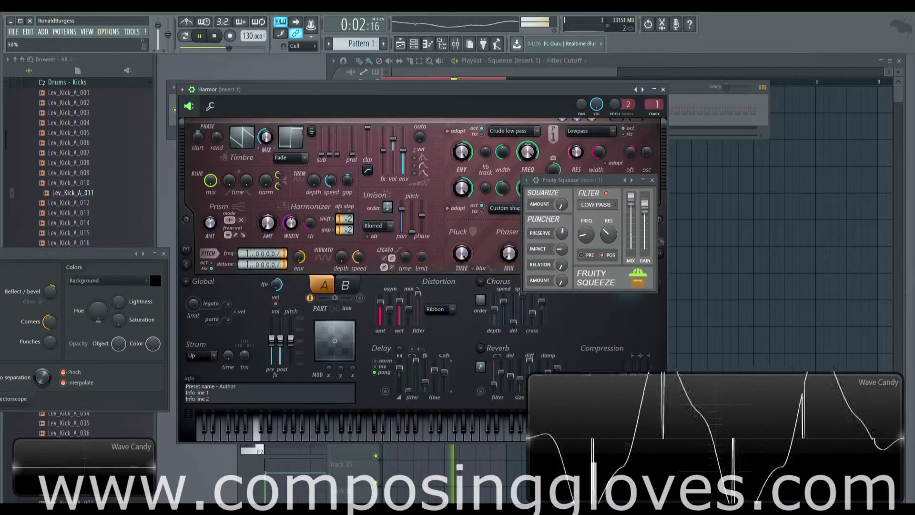
Shift Fruity Squeeze off Harmor's filter controls and audition the song with its filter set to Peak in Pre mode
key("space")
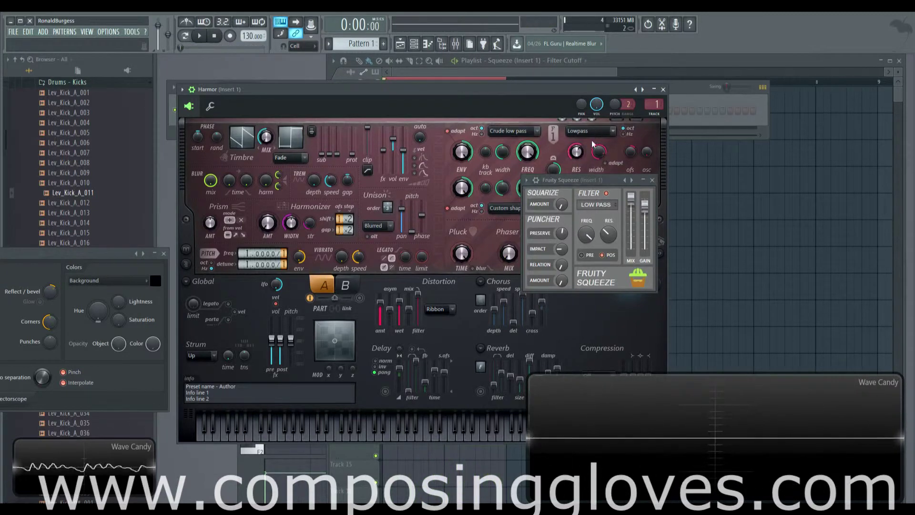
left_click_drag(592, 177, 500, 196)
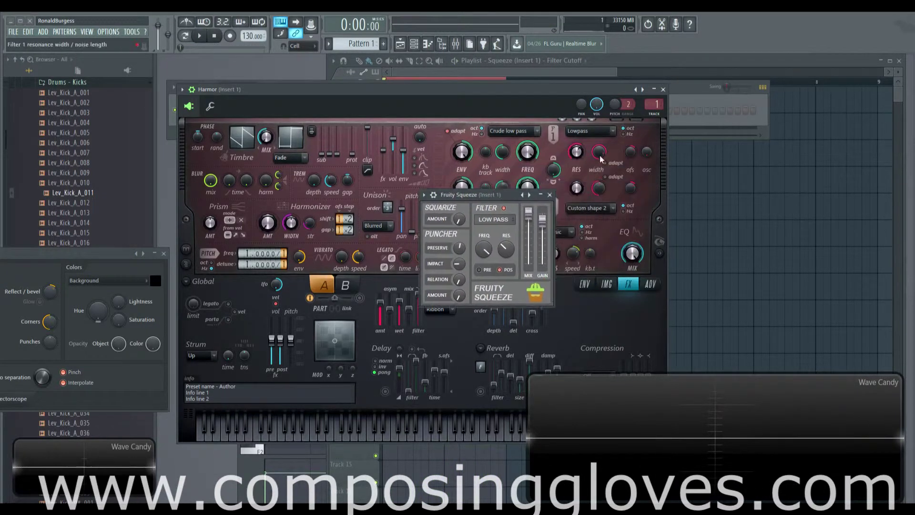
key("space")
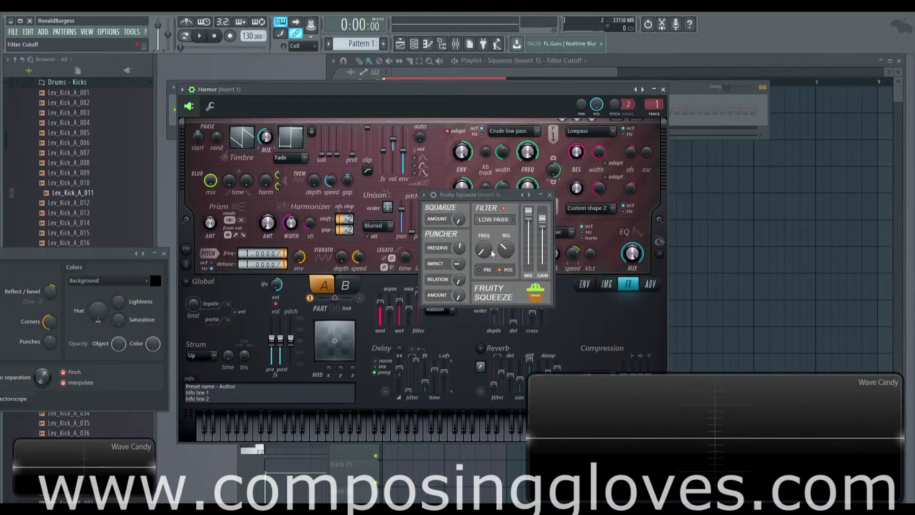
key("space")
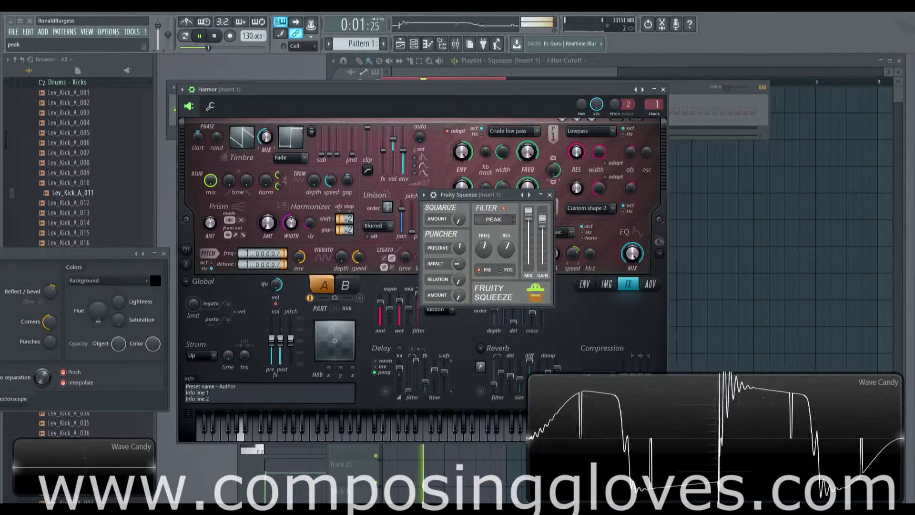
Randomize Harmor's Timbre 1 harmonics and audition them through Fruity Squeeze's Low Pass filter in Post mode, moving its window aside
left_click_drag(442, 193, 485, 175)
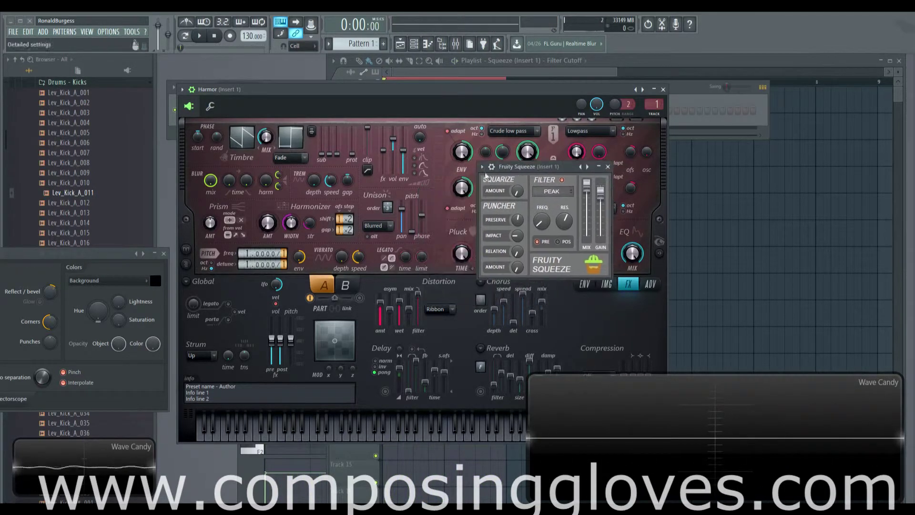
right_click(243, 140)
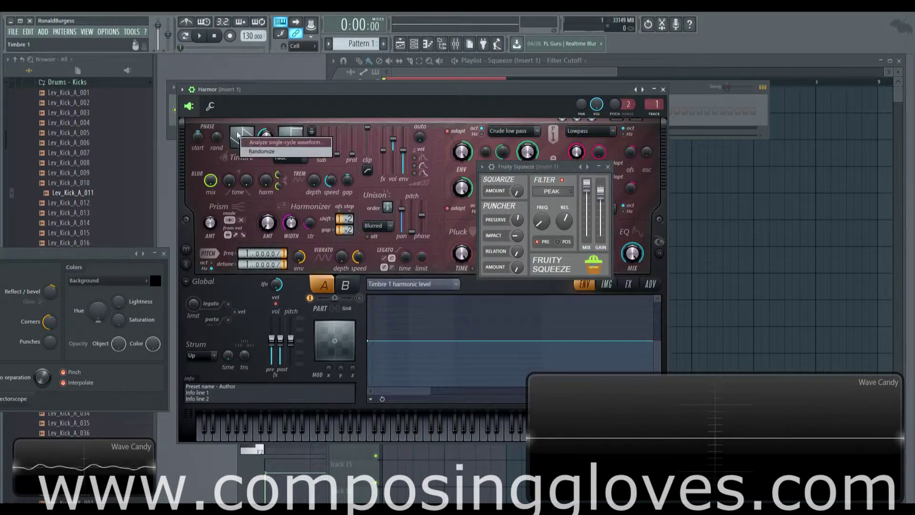
left_click(258, 151)
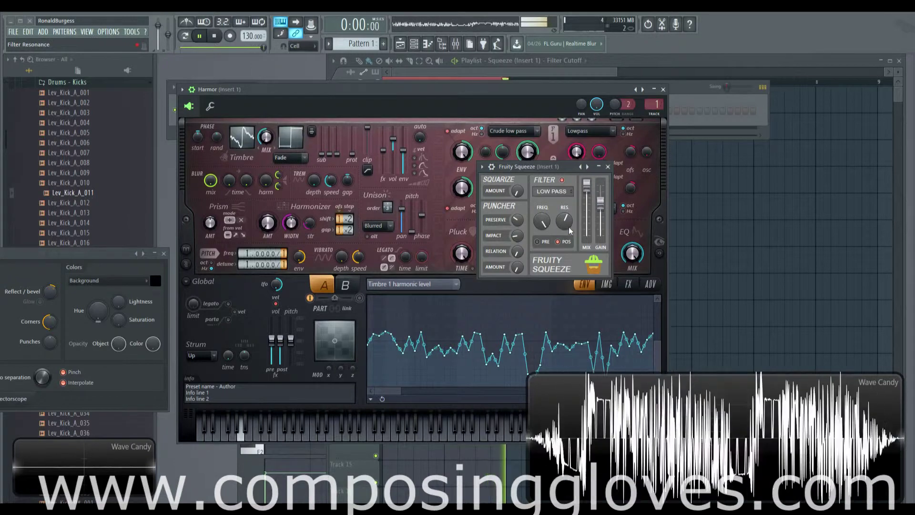
key("space")
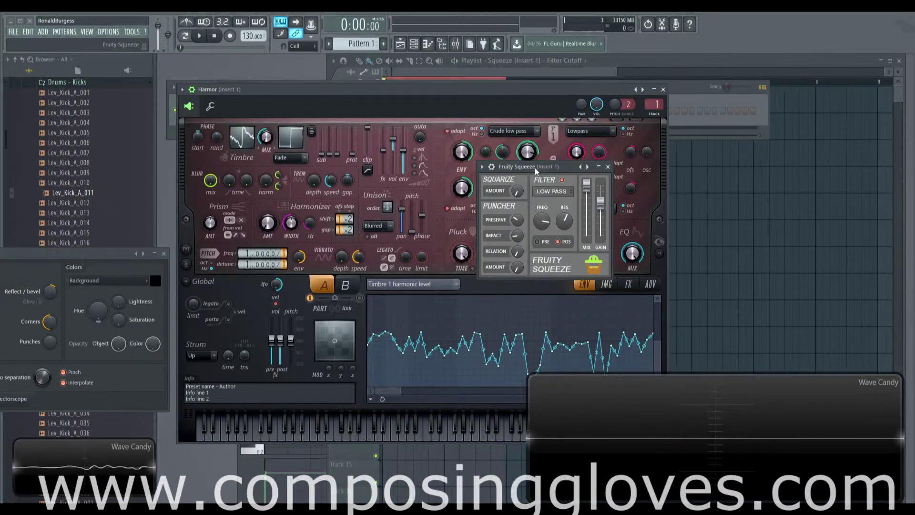
left_click_drag(535, 168, 564, 145)
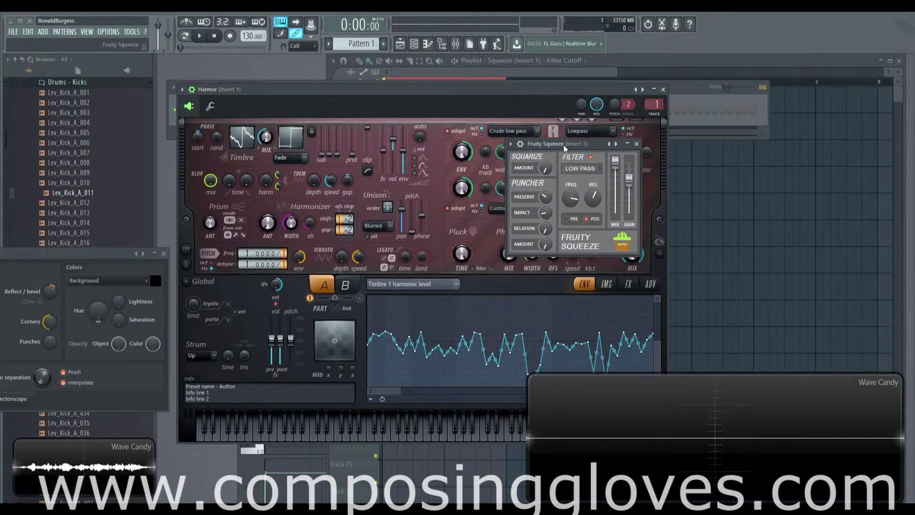